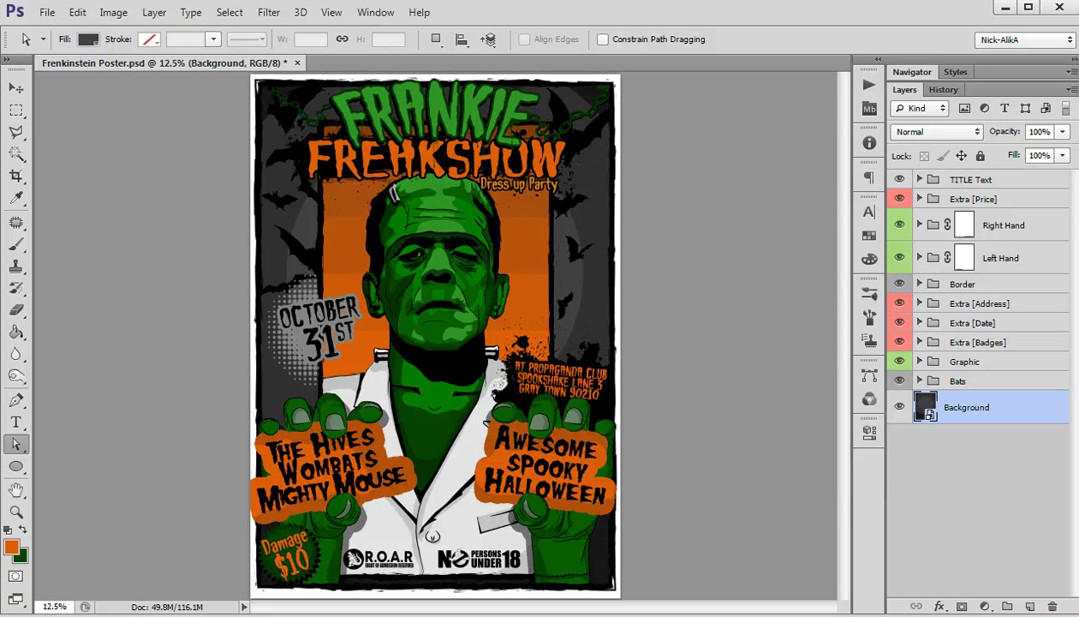
Hide all but the background, then reveal bats, border, graphic, hands, title, badges and details
{"action": "left_click", "coordinate": [900, 180]}
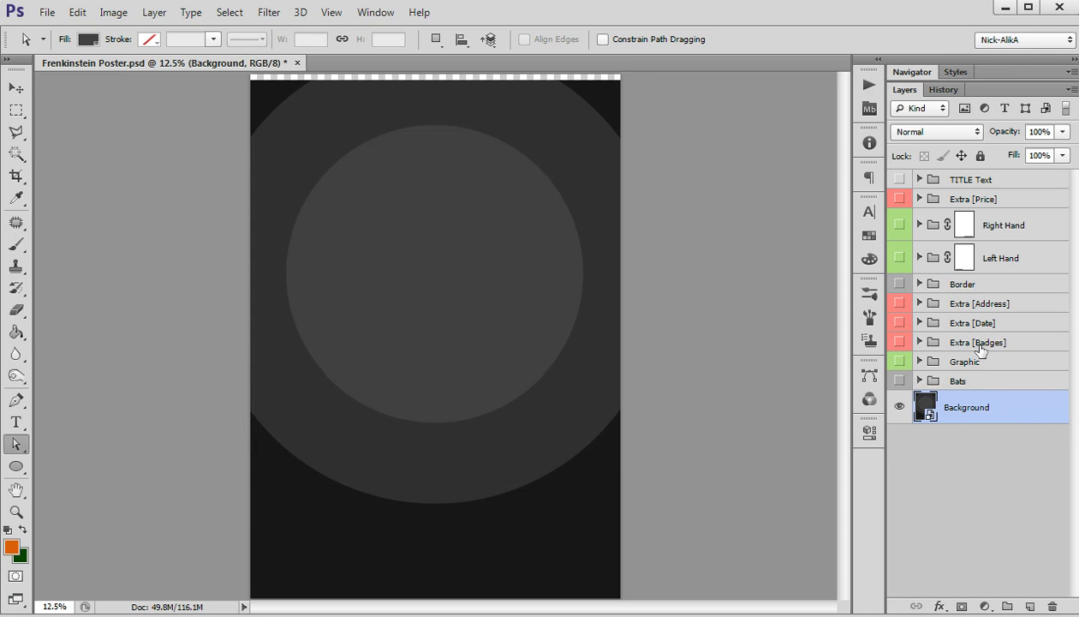
{"action": "left_click", "coordinate": [899, 380]}
{"action": "left_click", "coordinate": [900, 284]}
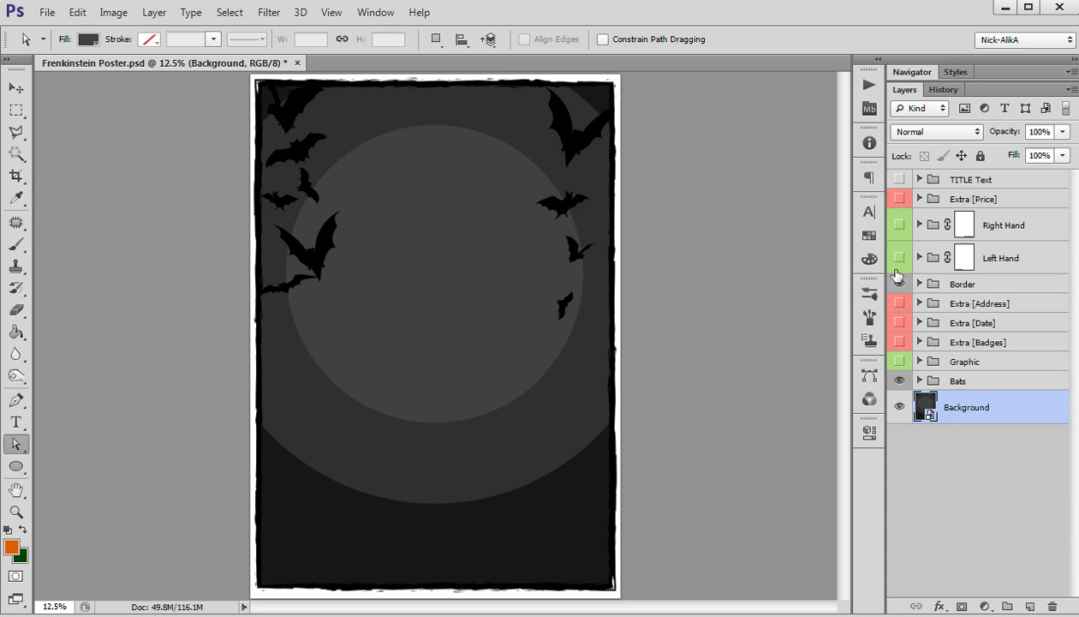
{"action": "left_click", "coordinate": [900, 361]}
{"action": "left_click", "coordinate": [900, 257]}
{"action": "left_click", "coordinate": [900, 225]}
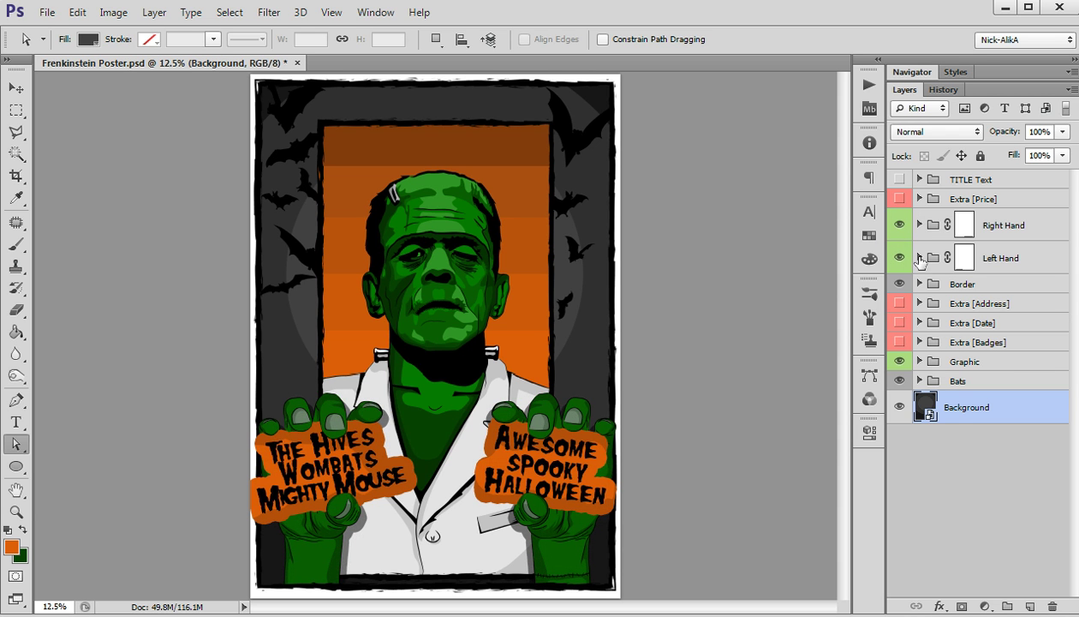
{"action": "left_click", "coordinate": [899, 179]}
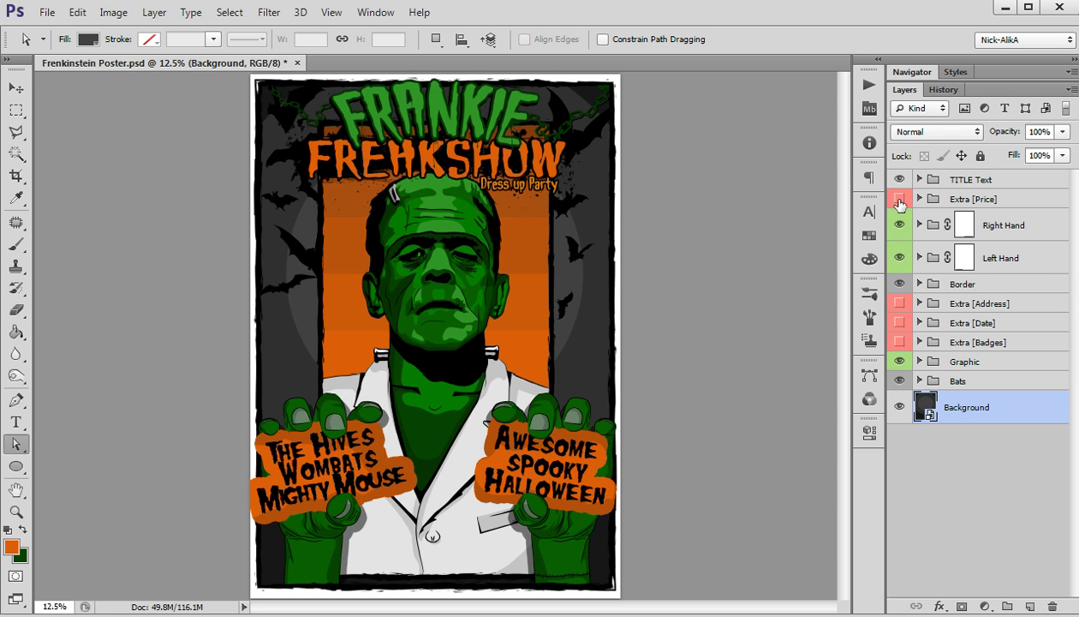
{"action": "left_click", "coordinate": [899, 303]}
{"action": "left_click", "coordinate": [900, 322]}
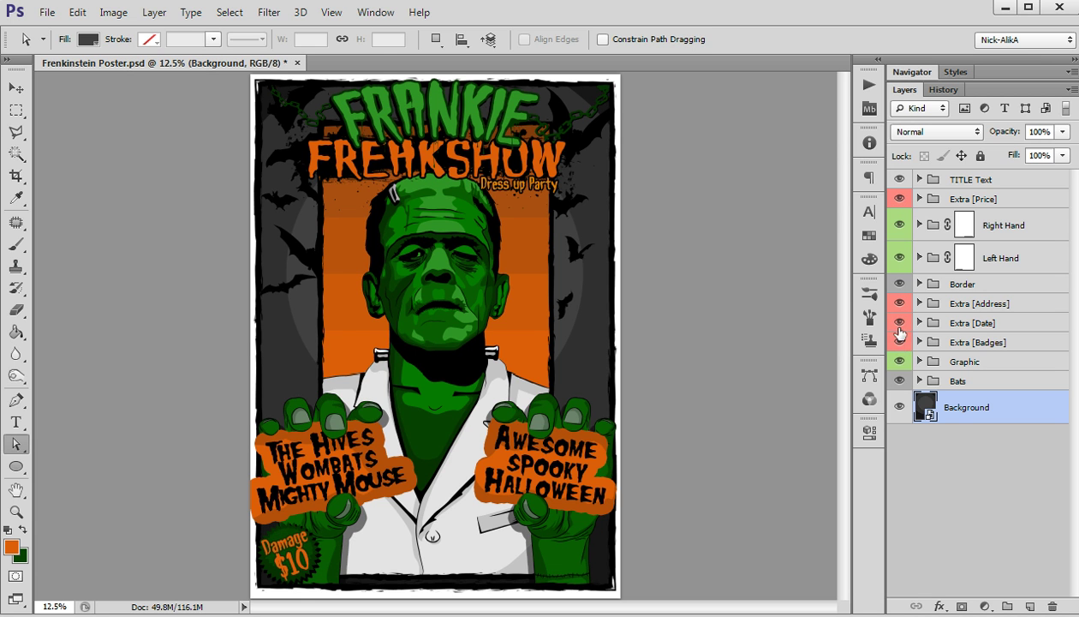
{"action": "left_click", "coordinate": [900, 342]}
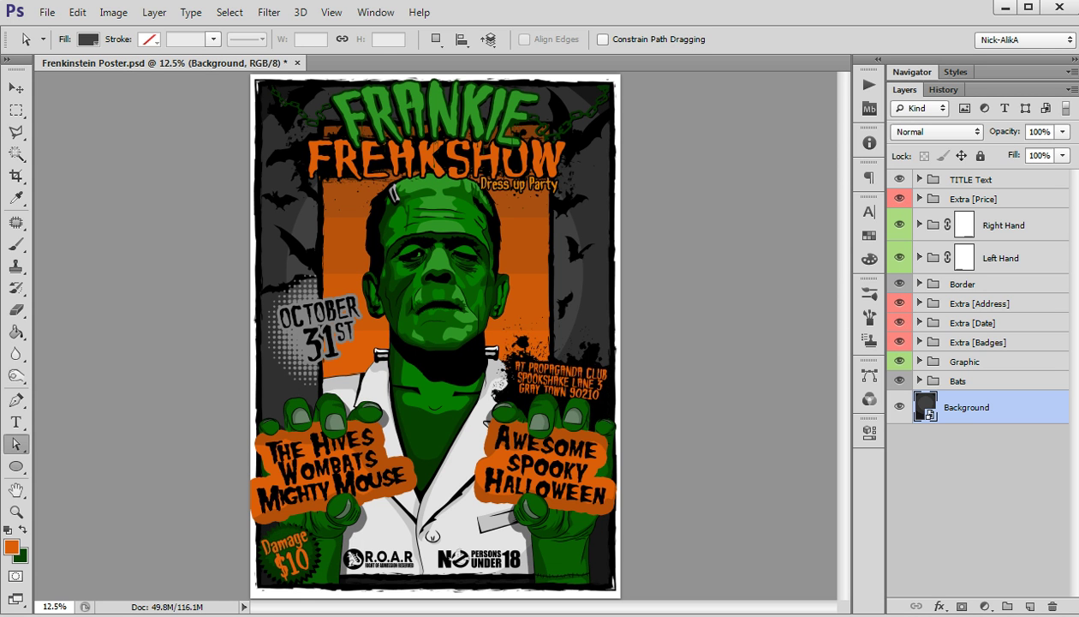
Zoom the Navigator view to 25% and frame the poster's title
{"action": "left_click", "coordinate": [908, 73]}
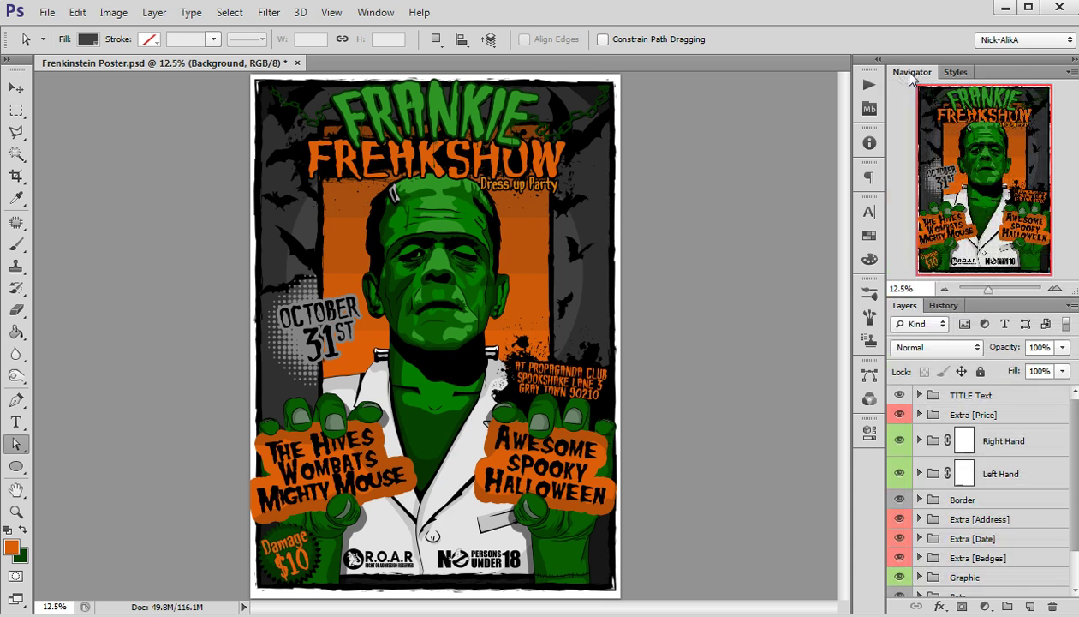
{"action": "left_click", "coordinate": [1054, 288]}
{"action": "left_click", "coordinate": [1053, 288]}
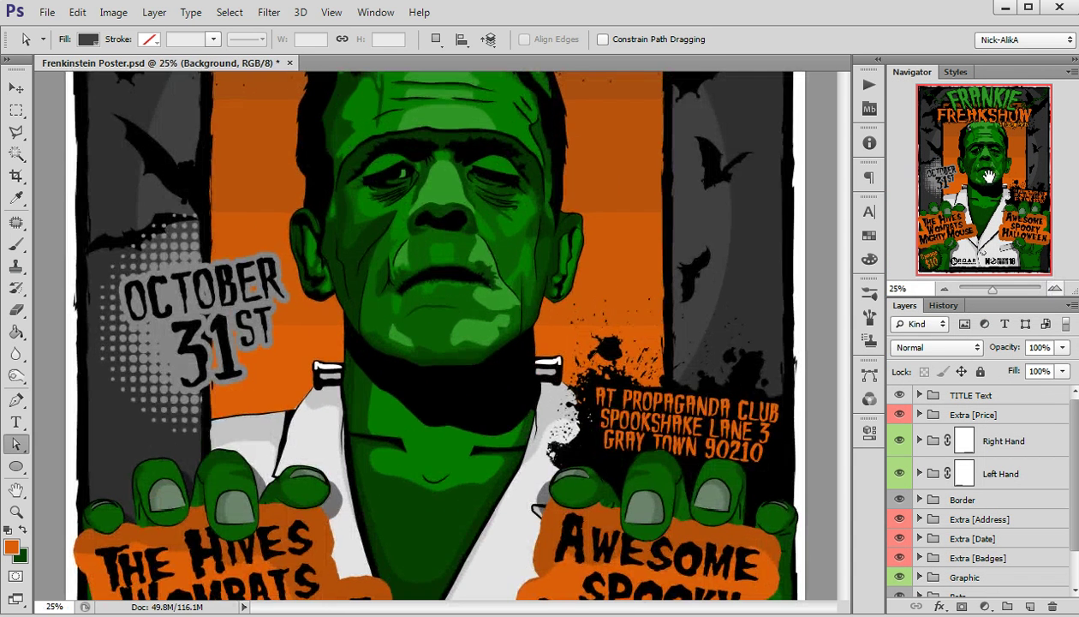
{"action": "left_click_drag", "start_coordinate": [976, 182], "coordinate": [987, 187]}
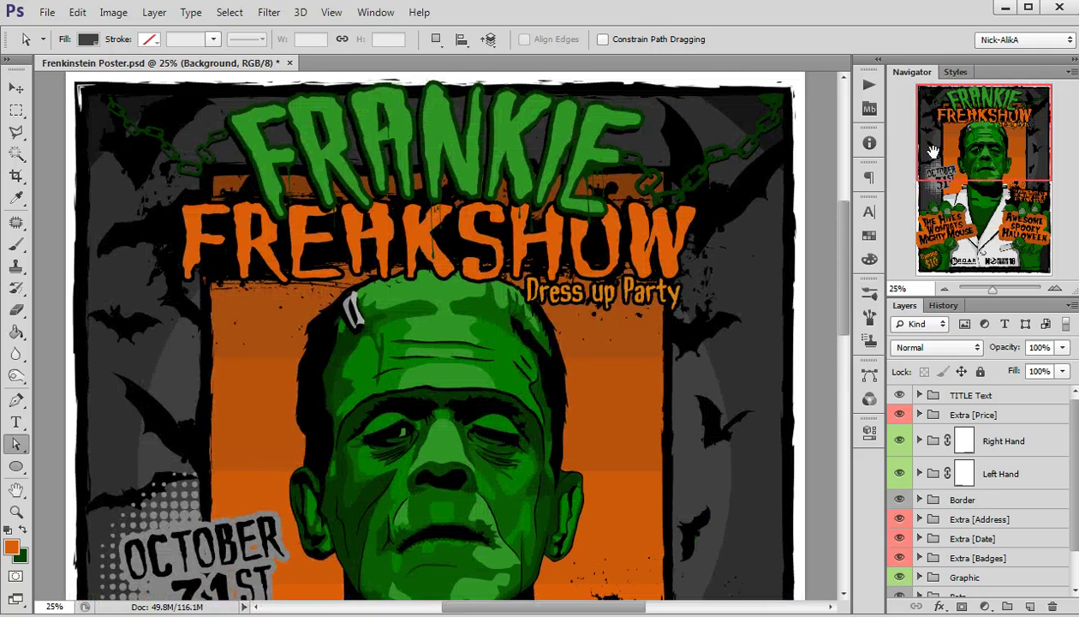
{"action": "key", "text": "t"}
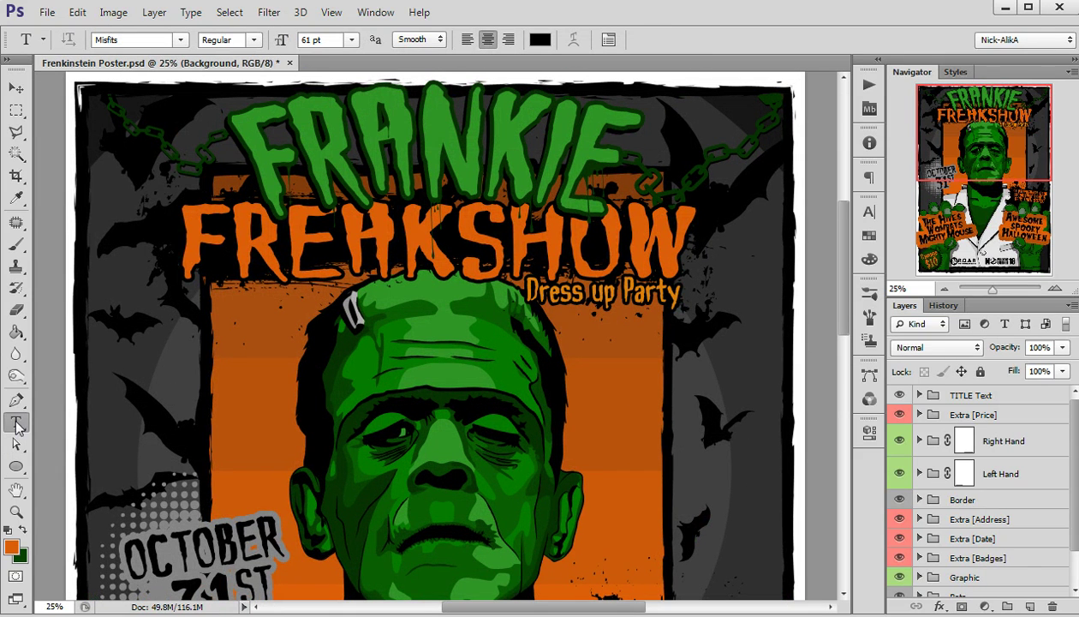
Replace the curved FRANKIE path text with PARTY and commit it
{"action": "left_click", "coordinate": [497, 137]}
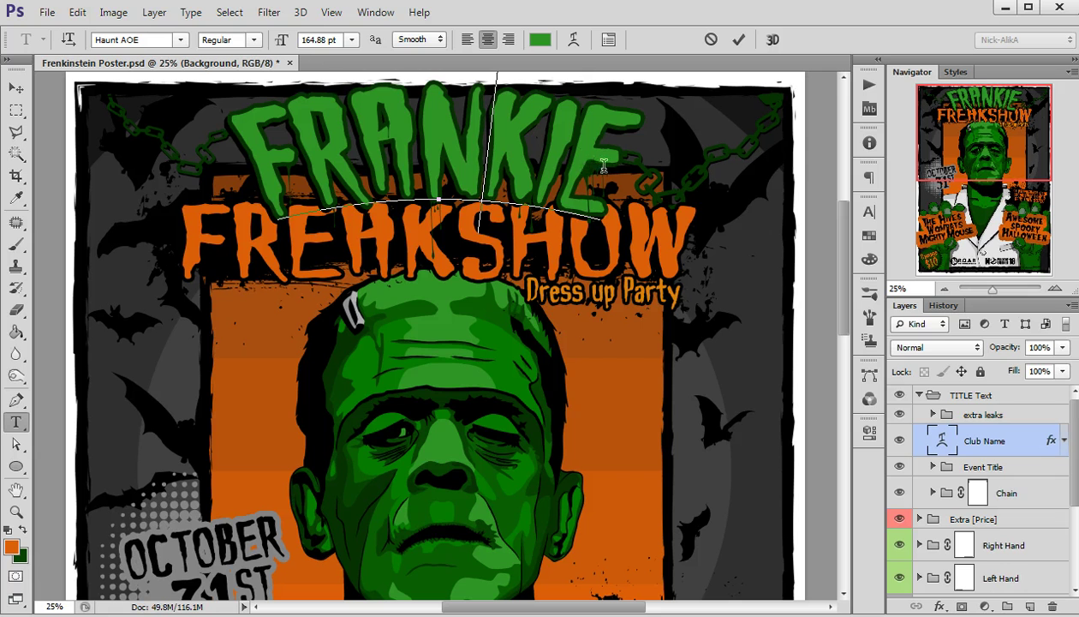
{"action": "key", "text": "ctrl+a"}
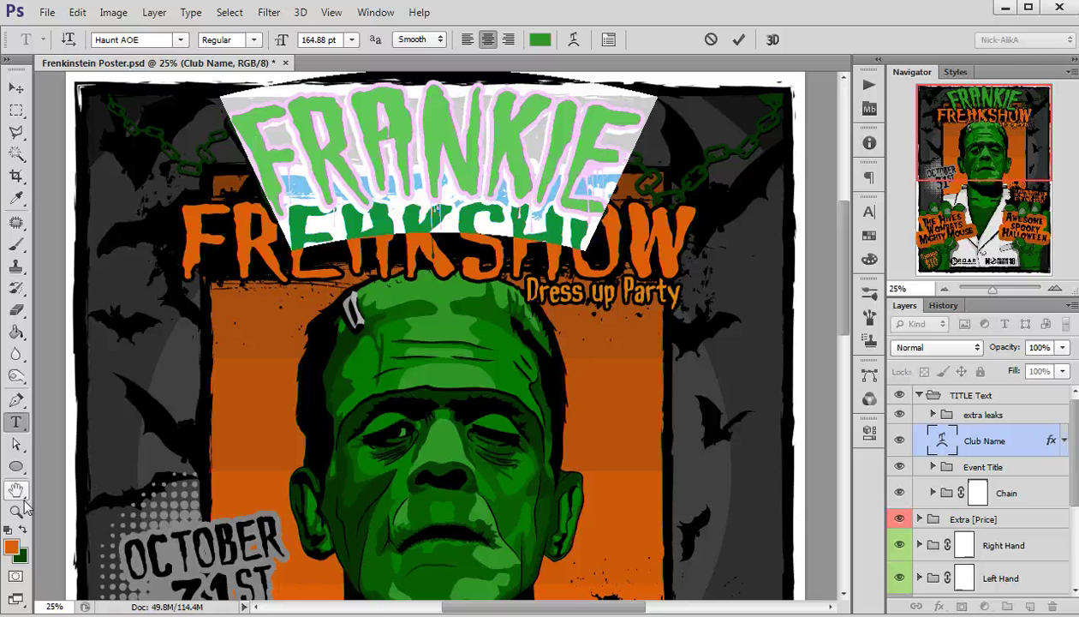
{"action": "type", "text": "PARTY"}
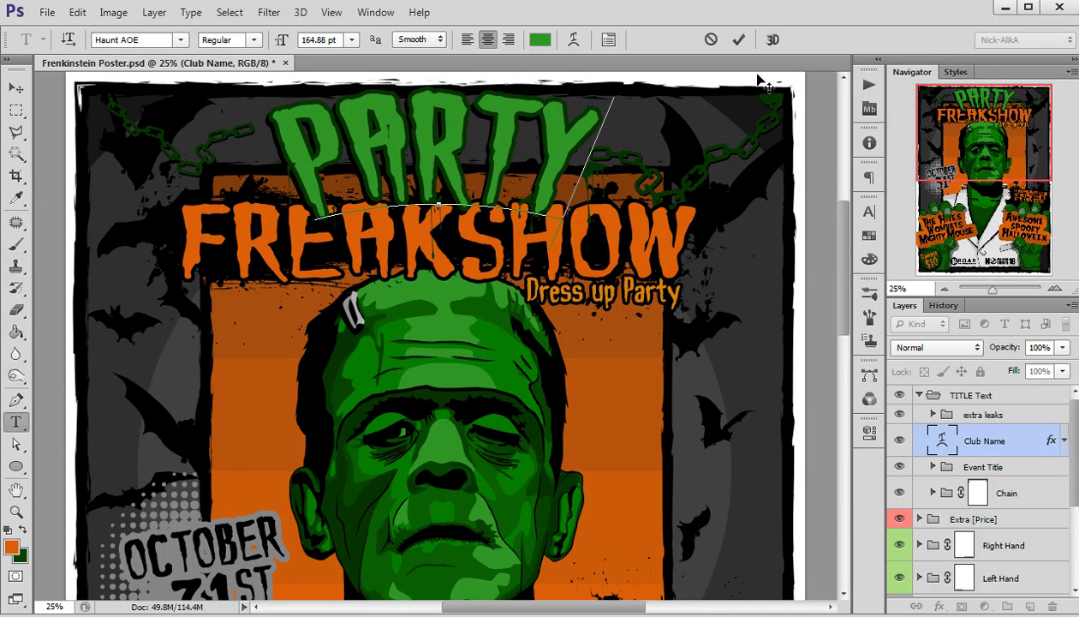
{"action": "left_click", "coordinate": [739, 40]}
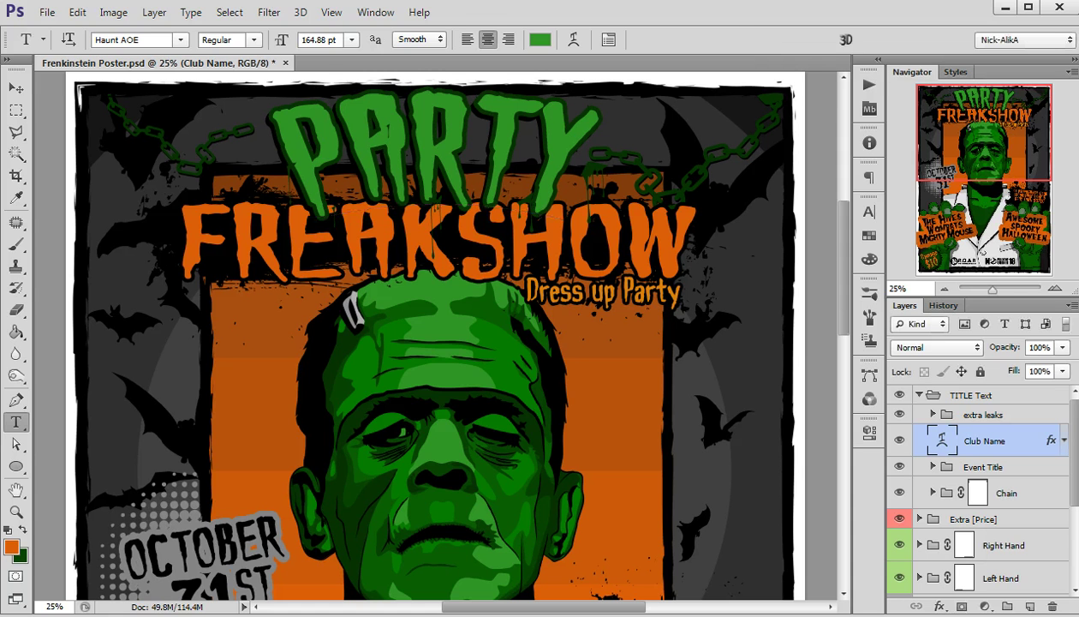
{"action": "key", "text": "a"}
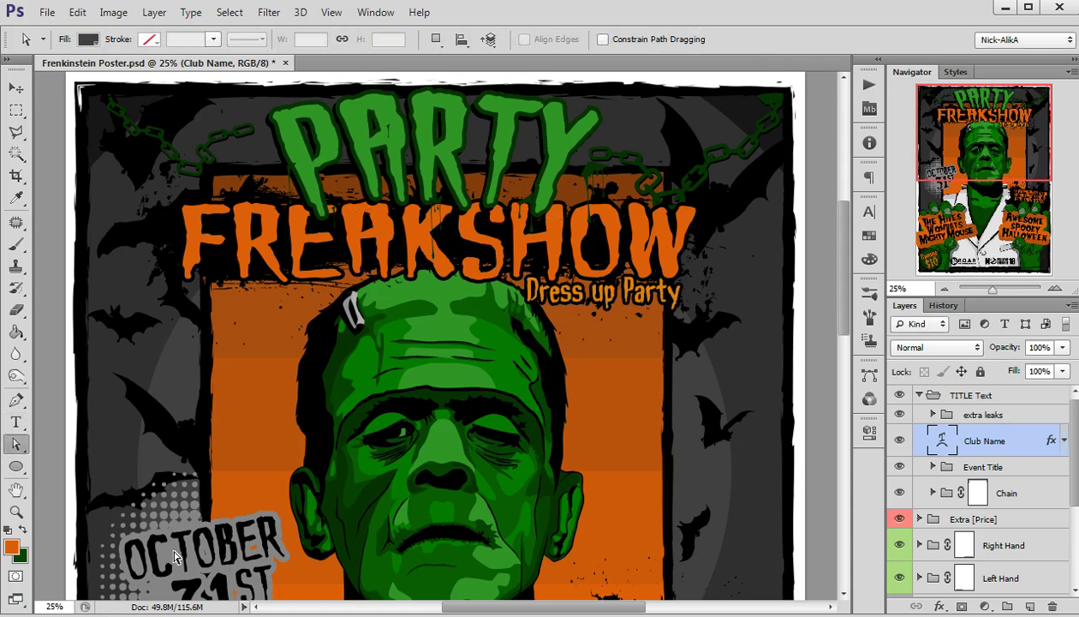
Move the Leak 1 green drip so it hangs beneath the PARTY letters
{"action": "left_click", "coordinate": [900, 416]}
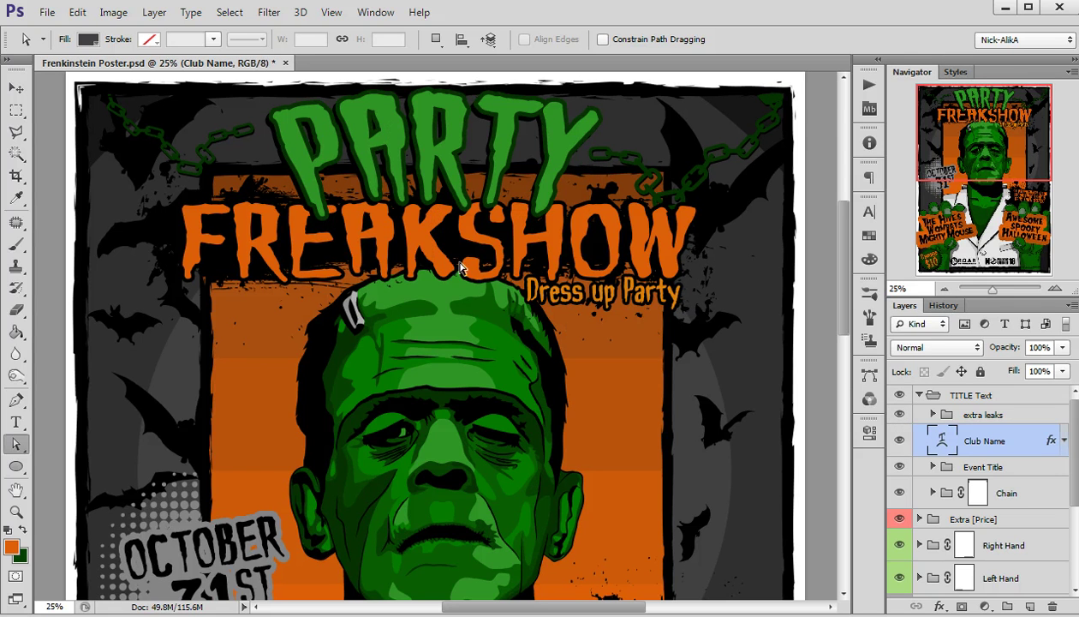
{"action": "left_click", "coordinate": [292, 172]}
{"action": "key", "text": "v"}
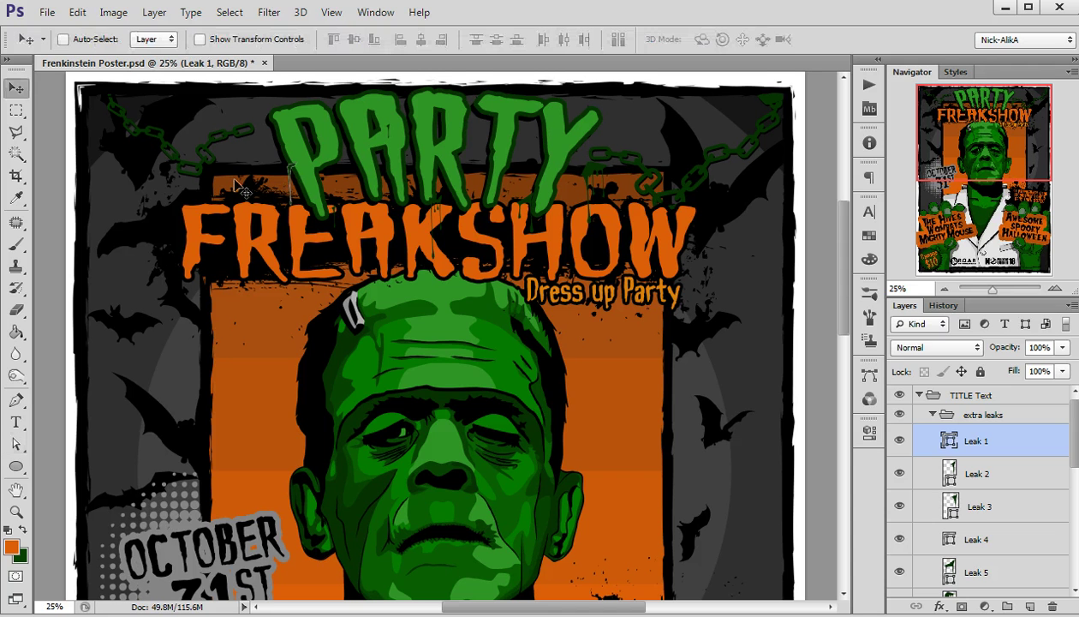
{"action": "left_click_drag", "start_coordinate": [340, 205], "coordinate": [380, 247]}
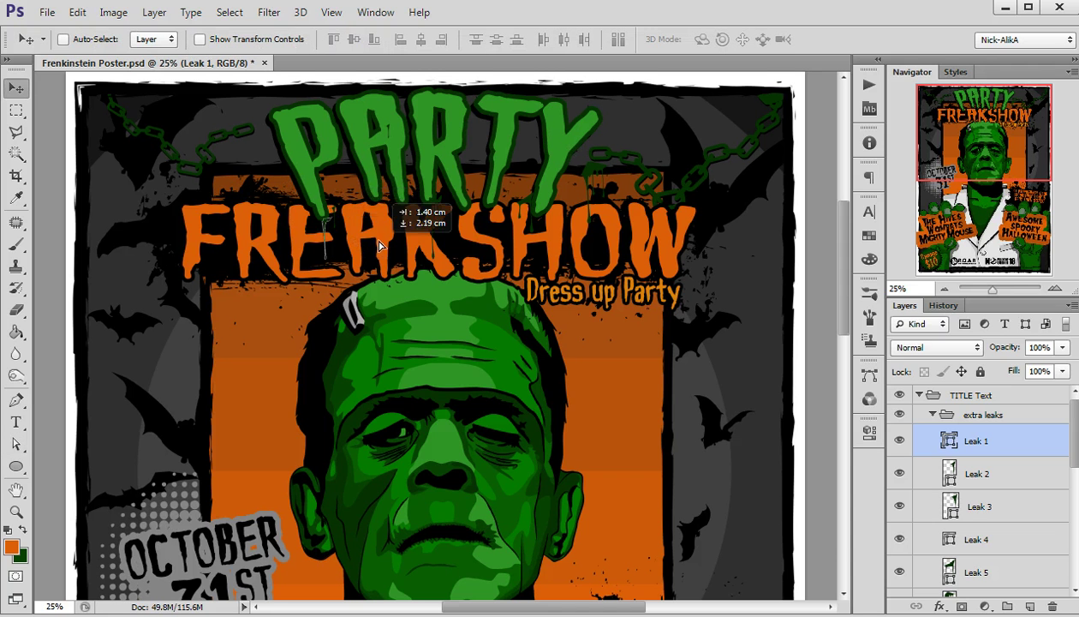
{"action": "left_click_drag", "start_coordinate": [372, 209], "coordinate": [383, 197]}
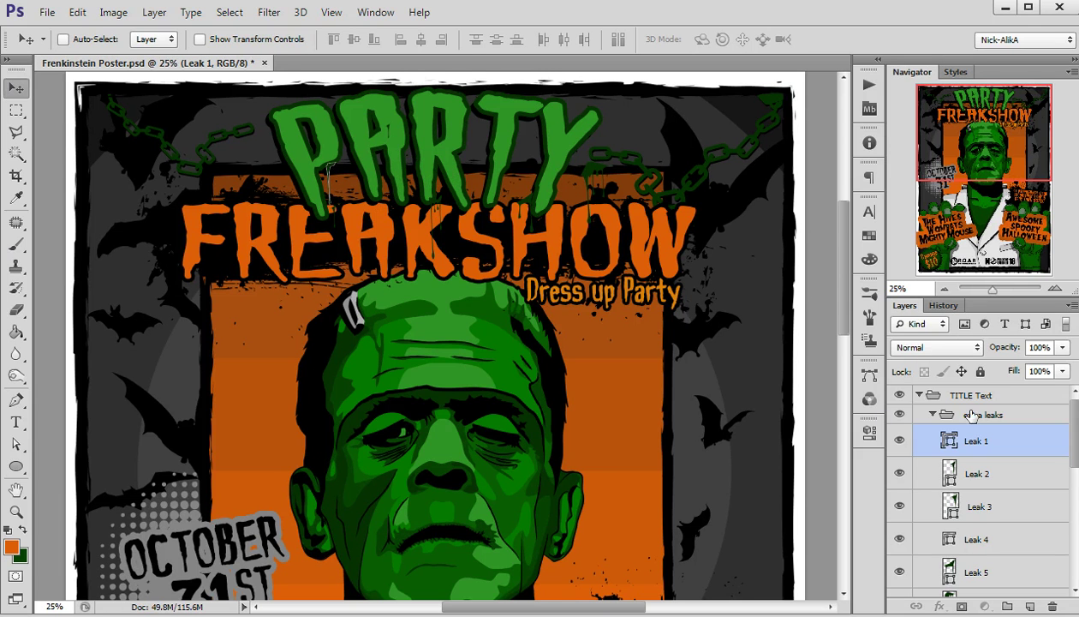
{"action": "left_click", "coordinate": [936, 415]}
{"action": "left_click", "coordinate": [932, 414]}
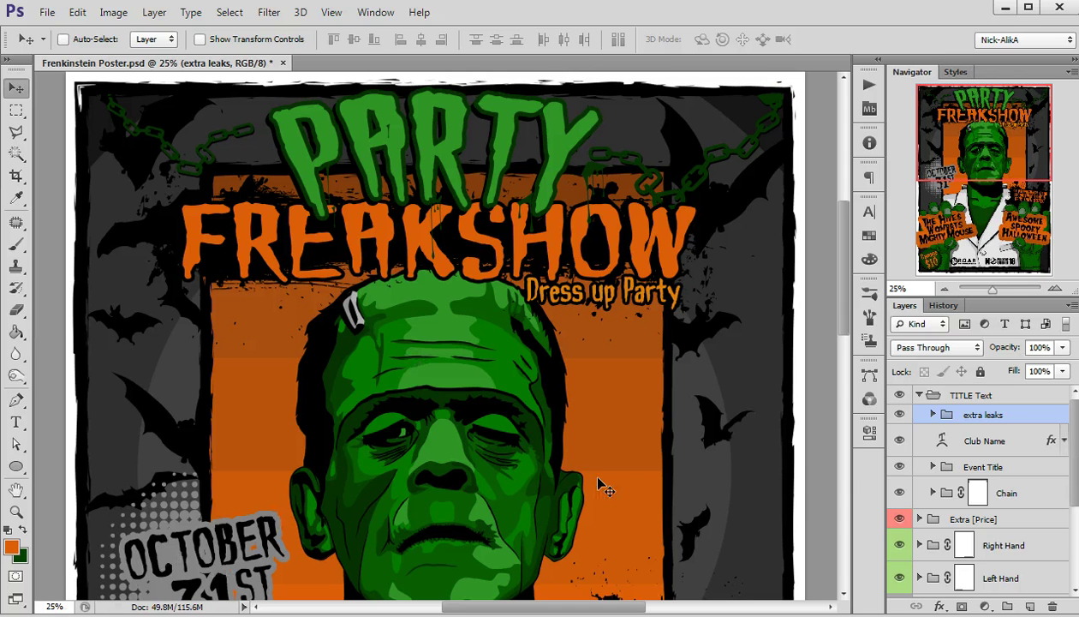
Nudge the Chain - Left layer slightly to the right
{"action": "left_click", "coordinate": [932, 492]}
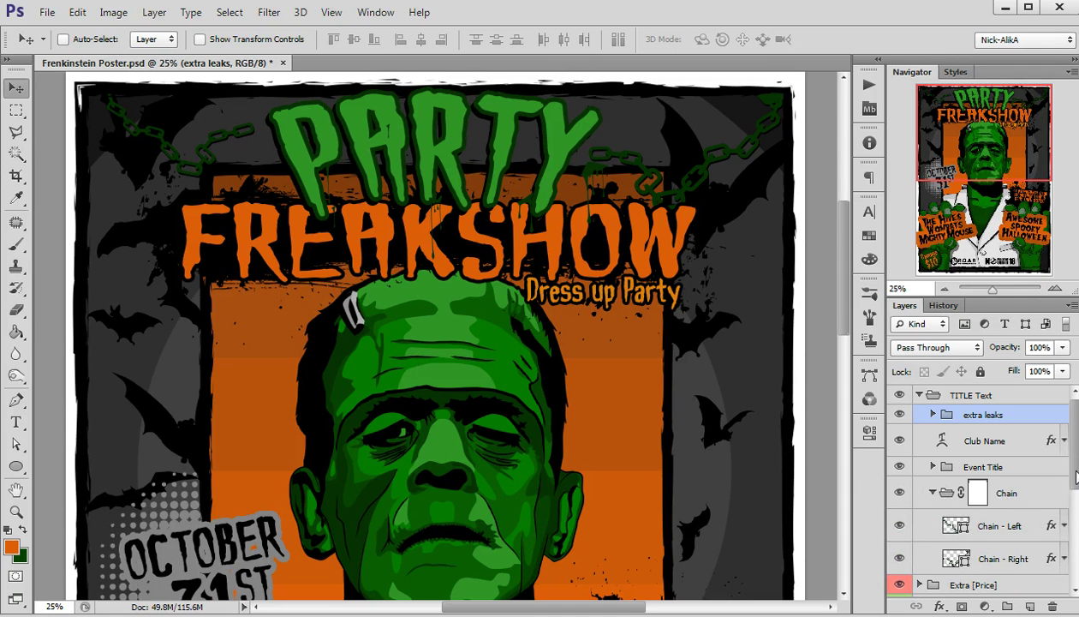
{"action": "scroll", "coordinate": [1061, 472], "scroll_direction": "down", "scroll_amount": 2}
{"action": "left_click", "coordinate": [985, 482]}
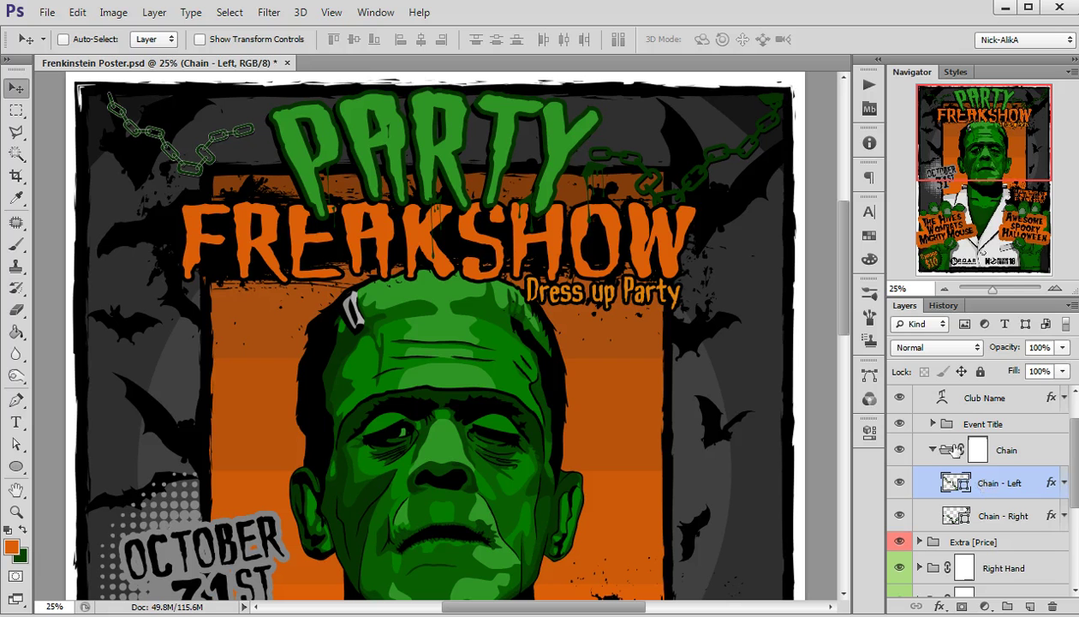
{"action": "key", "text": "shift+Right"}
{"action": "key", "text": "shift+Right"}
{"action": "key", "text": "shift+Right"}
{"action": "key", "text": "shift+Right"}
{"action": "key", "text": "shift+Right"}
{"action": "key", "text": "shift+Right"}
{"action": "key", "text": "shift+Right"}
{"action": "key", "text": "shift+Right"}
{"action": "key", "text": "shift+Right"}
{"action": "key", "text": "shift+Right"}
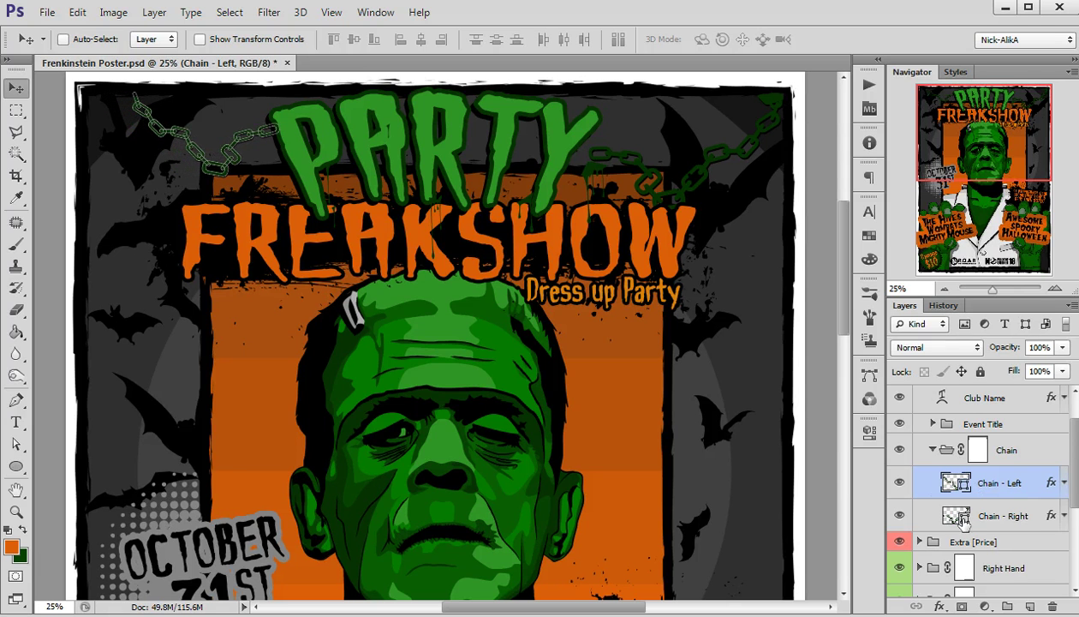
Nudge the Chain - Right layer slightly left and up
{"action": "left_click", "coordinate": [949, 517]}
{"action": "key", "text": "shift+Left"}
{"action": "key", "text": "shift+Left"}
{"action": "key", "text": "shift+Left"}
{"action": "key", "text": "shift+Left"}
{"action": "key", "text": "shift+Left"}
{"action": "key", "text": "shift+Left"}
{"action": "key", "text": "shift+Left"}
{"action": "key", "text": "shift+Left"}
{"action": "key", "text": "shift+Left"}
{"action": "key", "text": "shift+Left"}
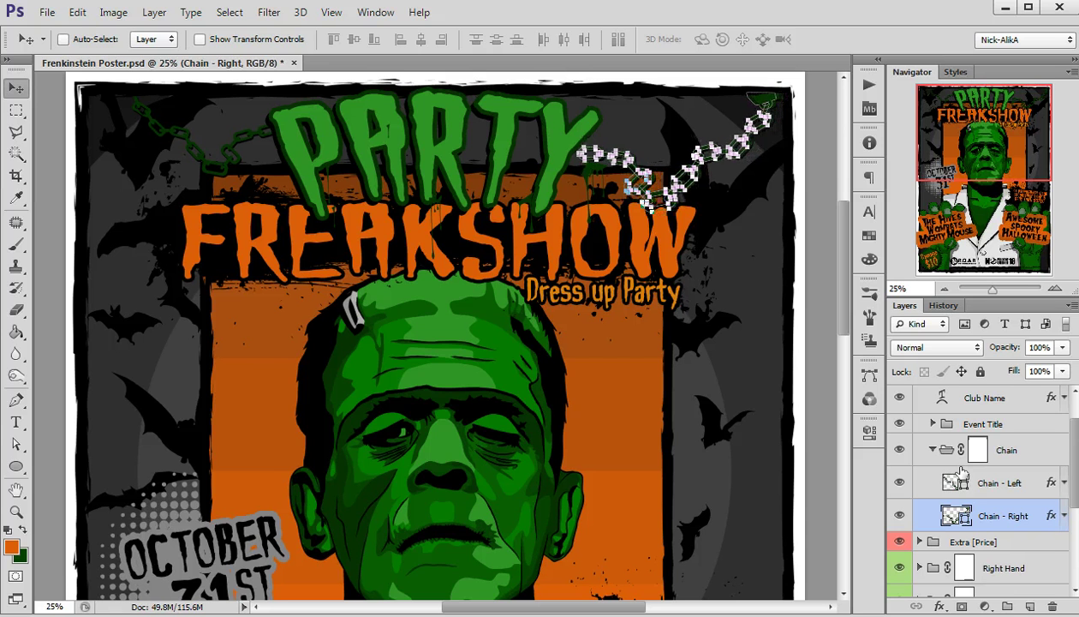
{"action": "key", "text": "shift+Up"}
{"action": "key", "text": "shift+Up"}
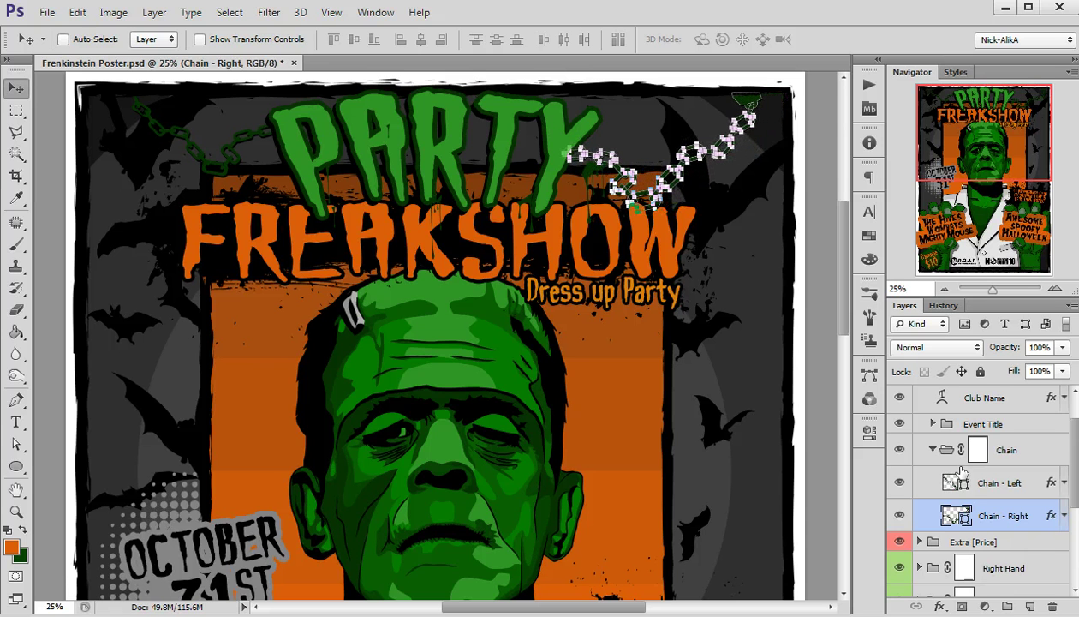
{"action": "left_click", "coordinate": [1003, 449]}
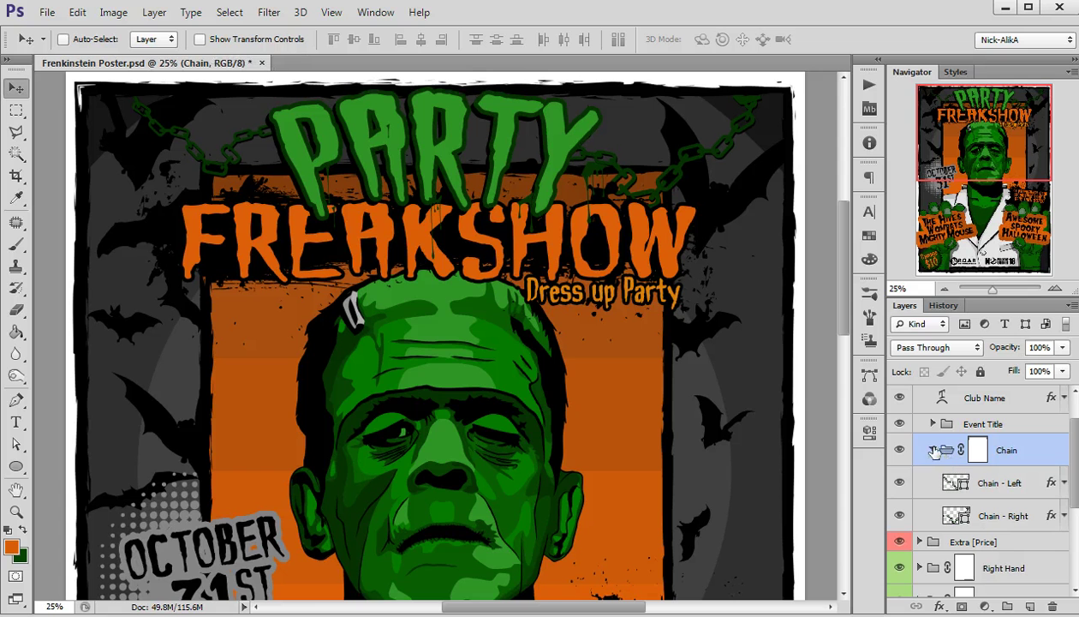
Append 300000000 after Wombats on the left sign's middle line and commit
{"action": "left_click", "coordinate": [944, 289]}
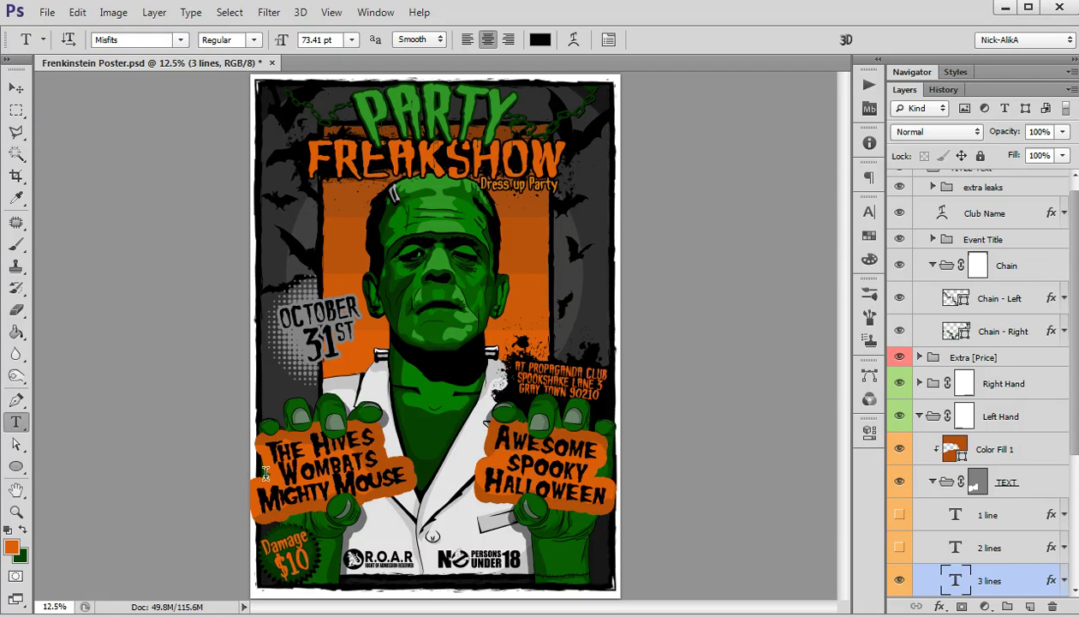
{"action": "left_click", "coordinate": [335, 467]}
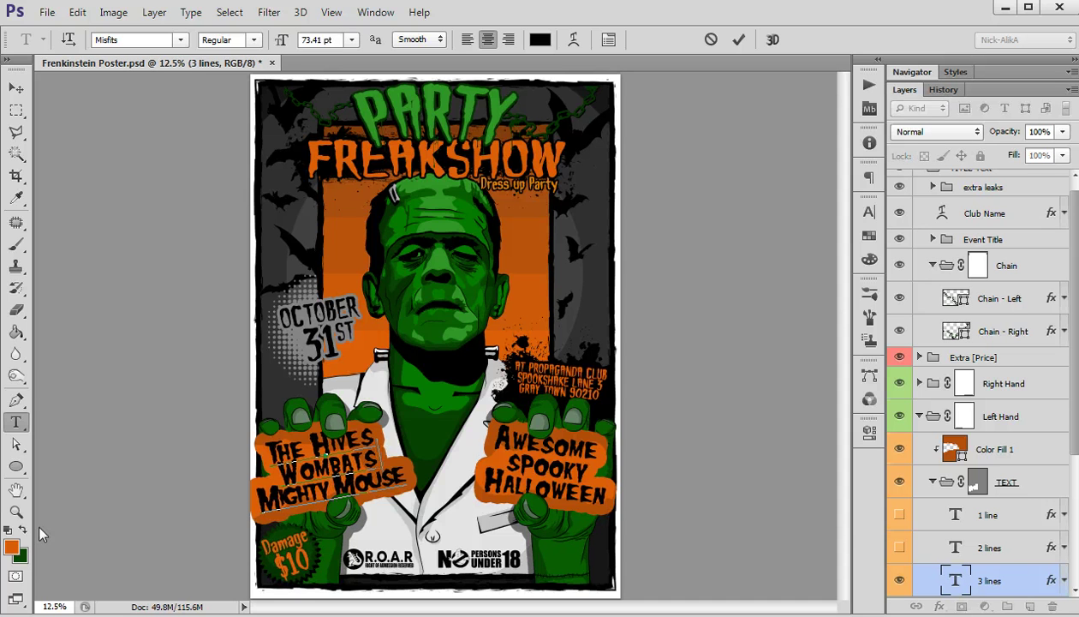
{"action": "type", "text": "300"}
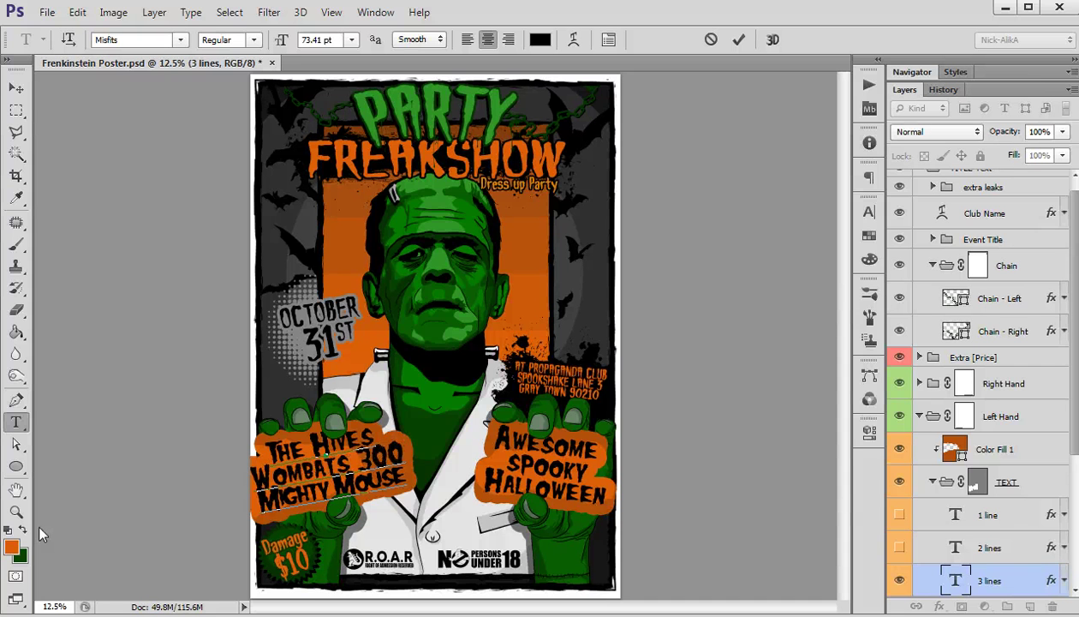
{"action": "type", "text": "000000"}
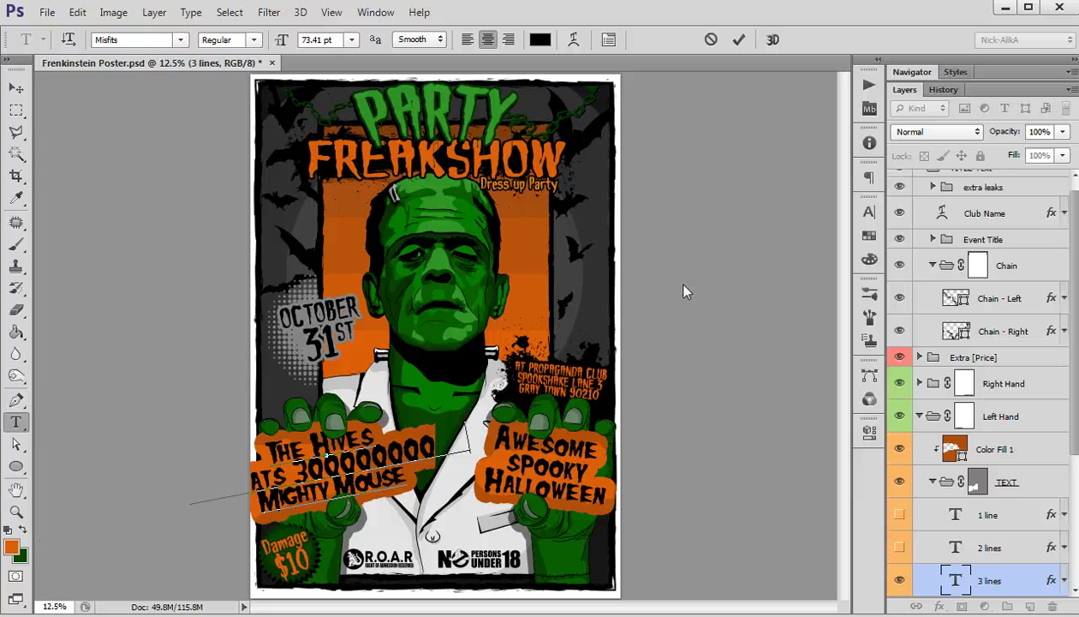
{"action": "left_click", "coordinate": [745, 40]}
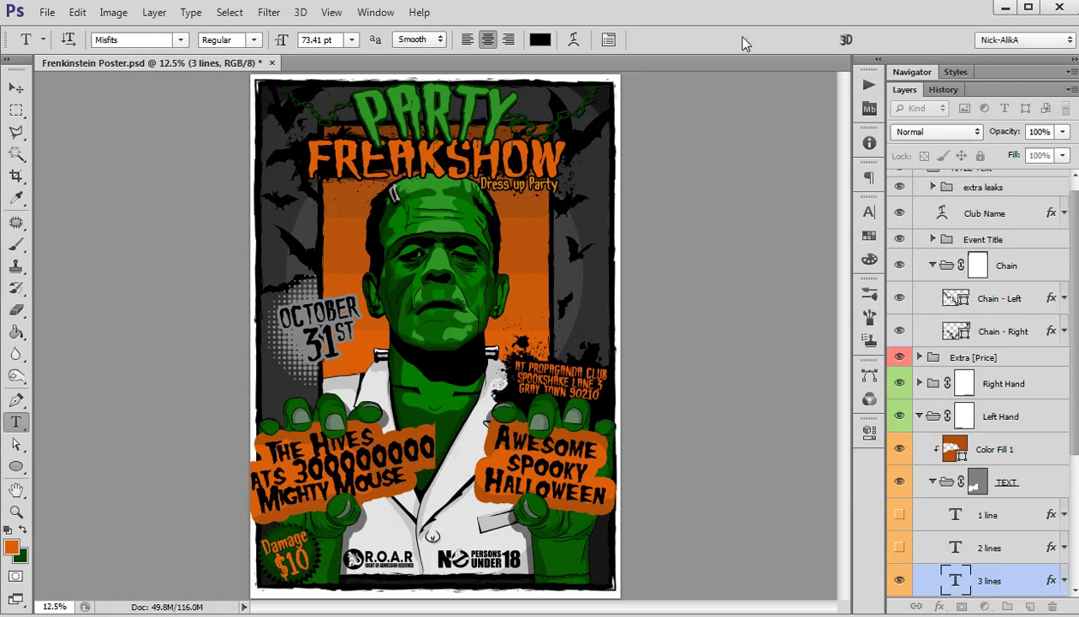
{"action": "left_click", "coordinate": [334, 454], "text": "ctrl"}
Adjust the left hand's vector path so the sign fits the longer line
{"action": "key", "text": "a"}
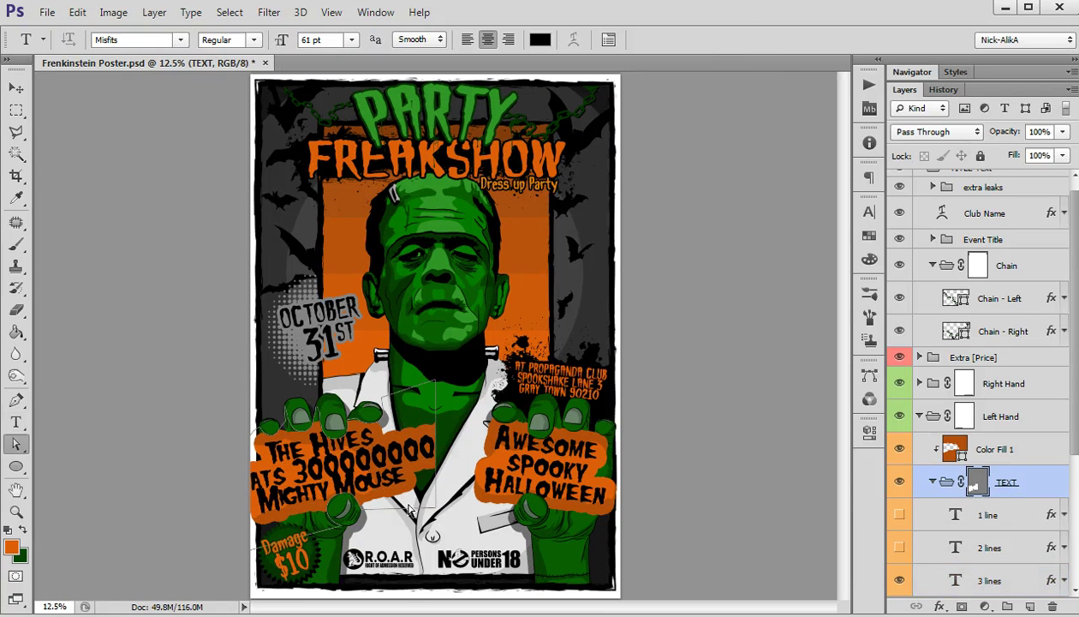
{"action": "left_click", "coordinate": [439, 513]}
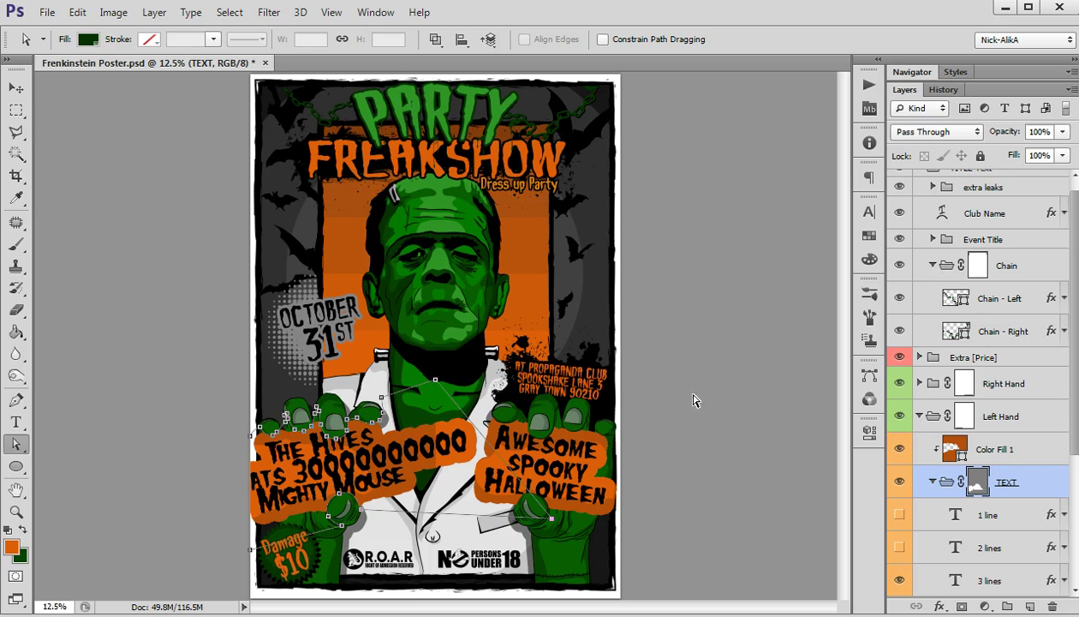
{"action": "left_click", "coordinate": [932, 481]}
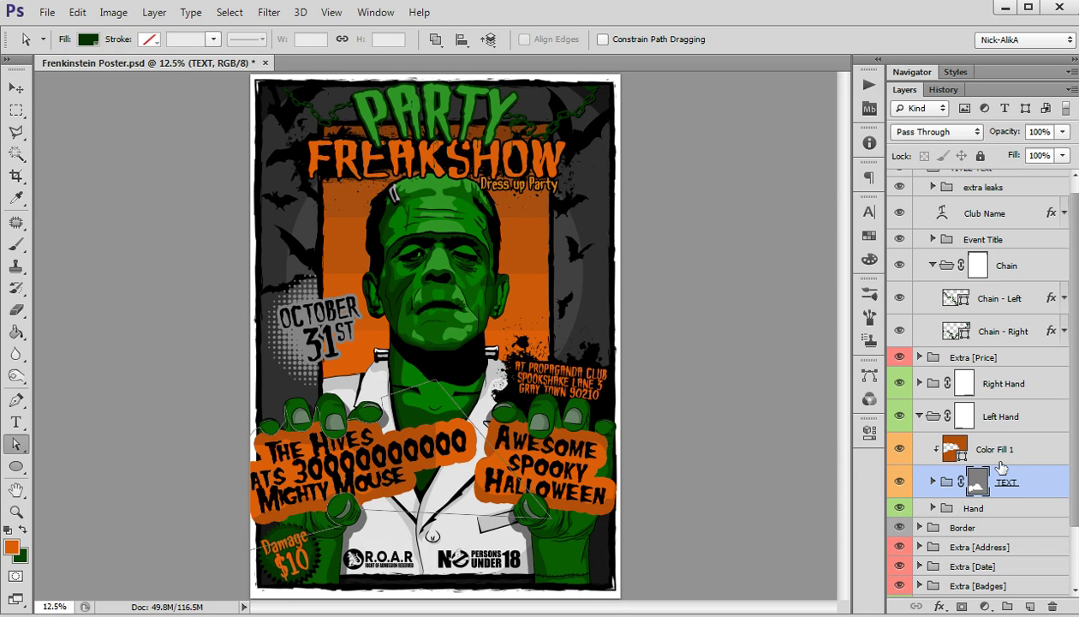
{"action": "scroll", "coordinate": [1074, 435], "scroll_direction": "down", "scroll_amount": 2}
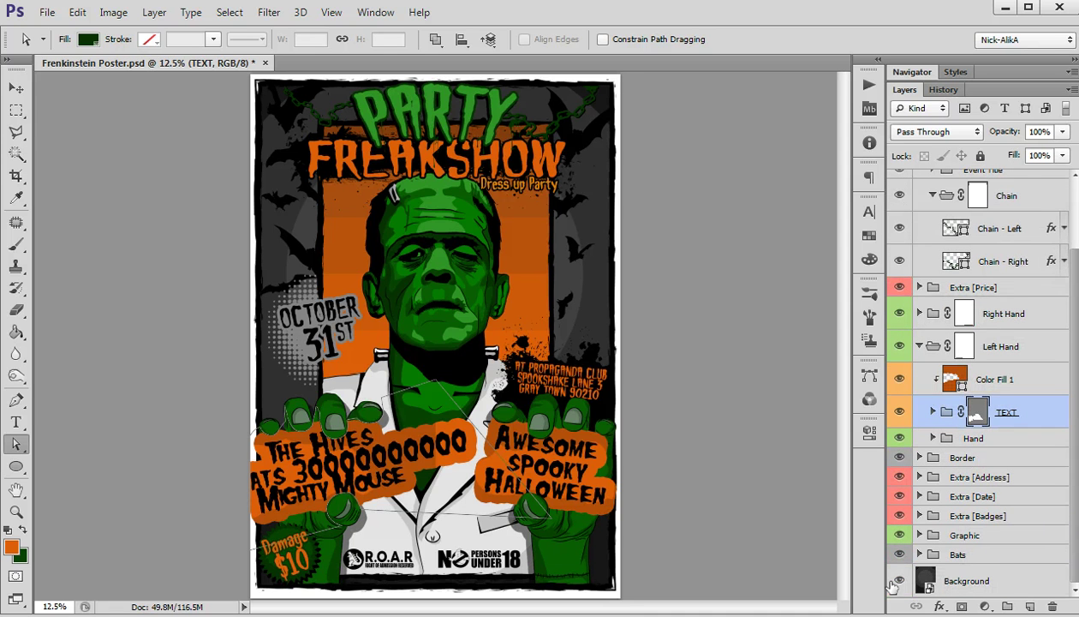
Pull the BG3 circle's right anchor inward in the Background smart object, forming a crescent
{"action": "double_click", "coordinate": [927, 584]}
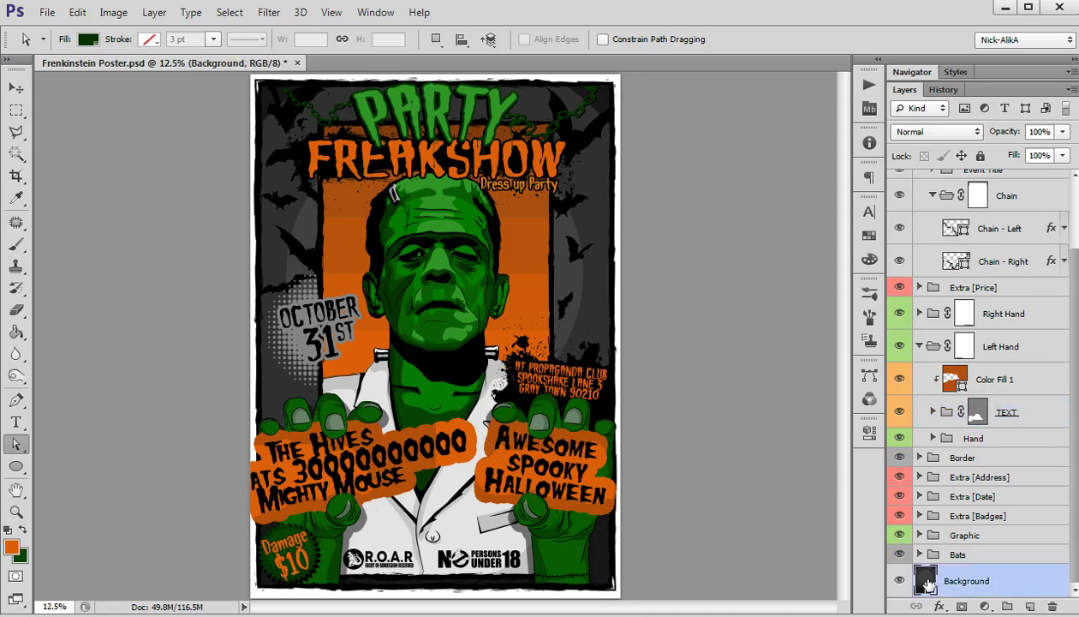
{"action": "left_click", "coordinate": [532, 320]}
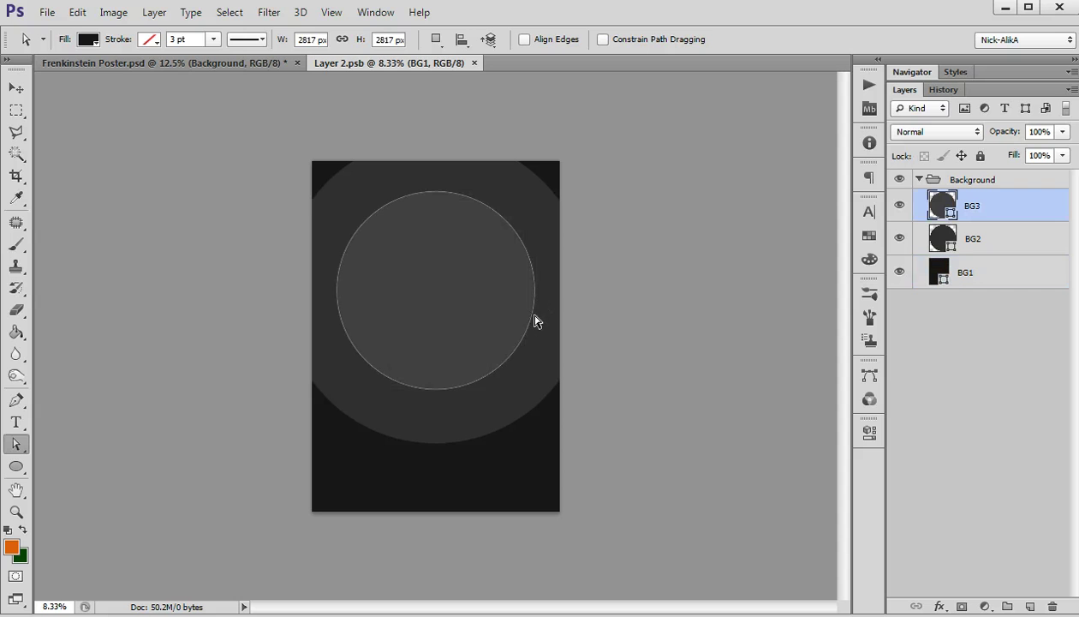
{"action": "left_click", "coordinate": [535, 292]}
{"action": "left_click_drag", "start_coordinate": [535, 292], "coordinate": [422, 301]}
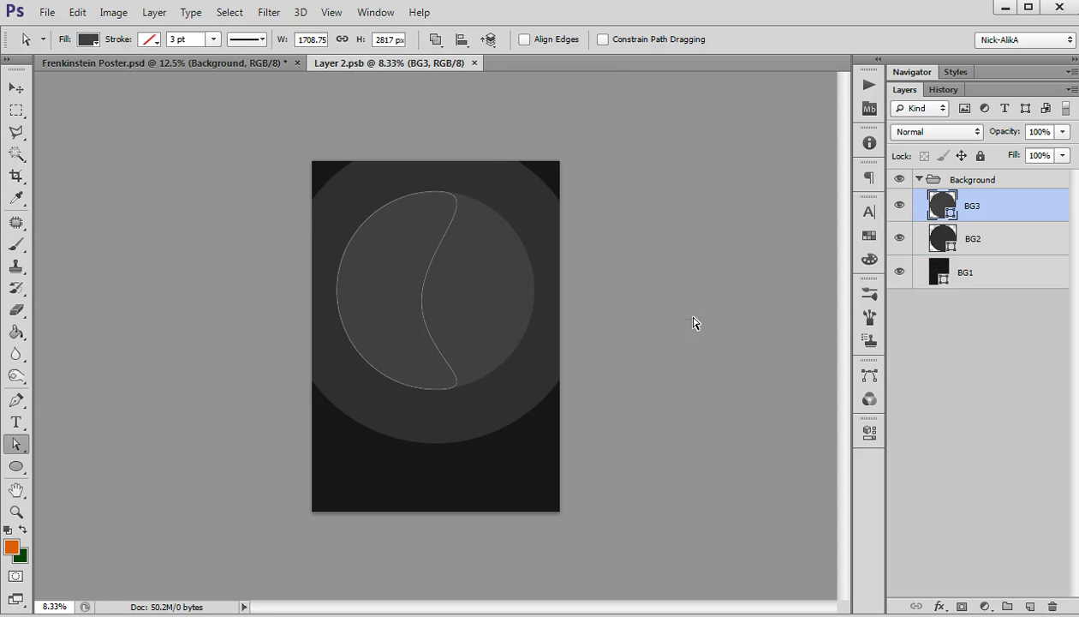
Back in the poster, select the Frankenstein main image layer inside the Graphic group
{"action": "left_click", "coordinate": [263, 62]}
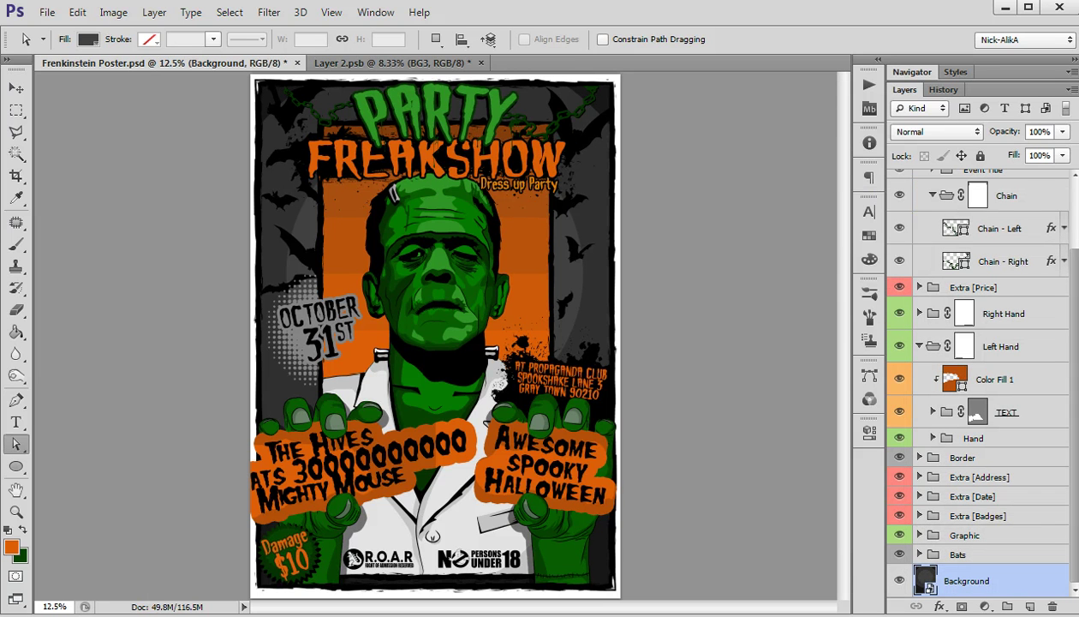
{"action": "left_click", "coordinate": [919, 536]}
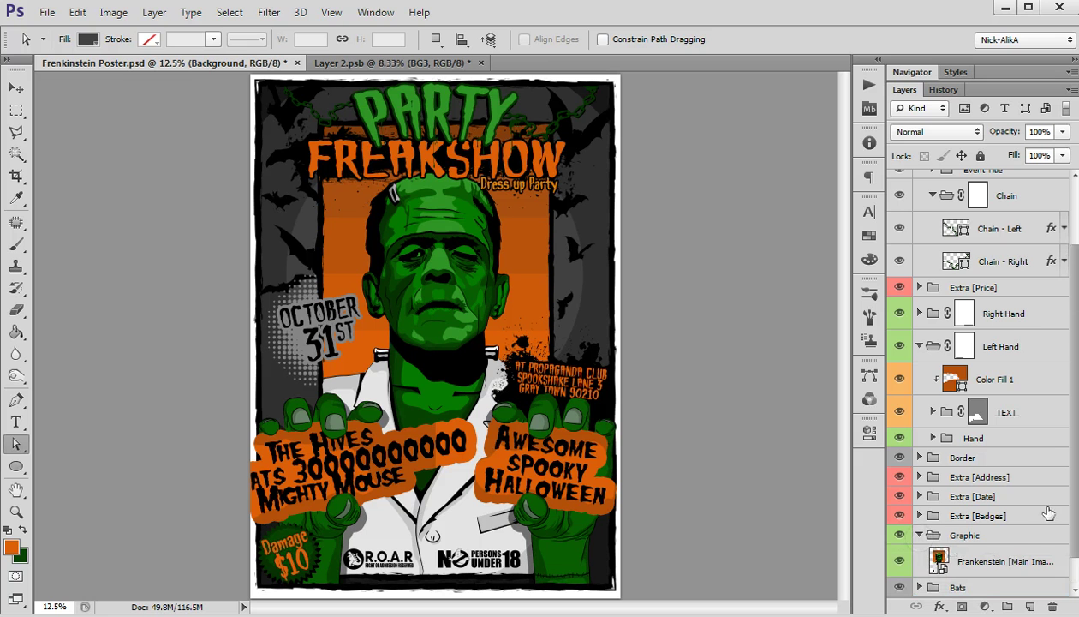
{"action": "left_click", "coordinate": [939, 559]}
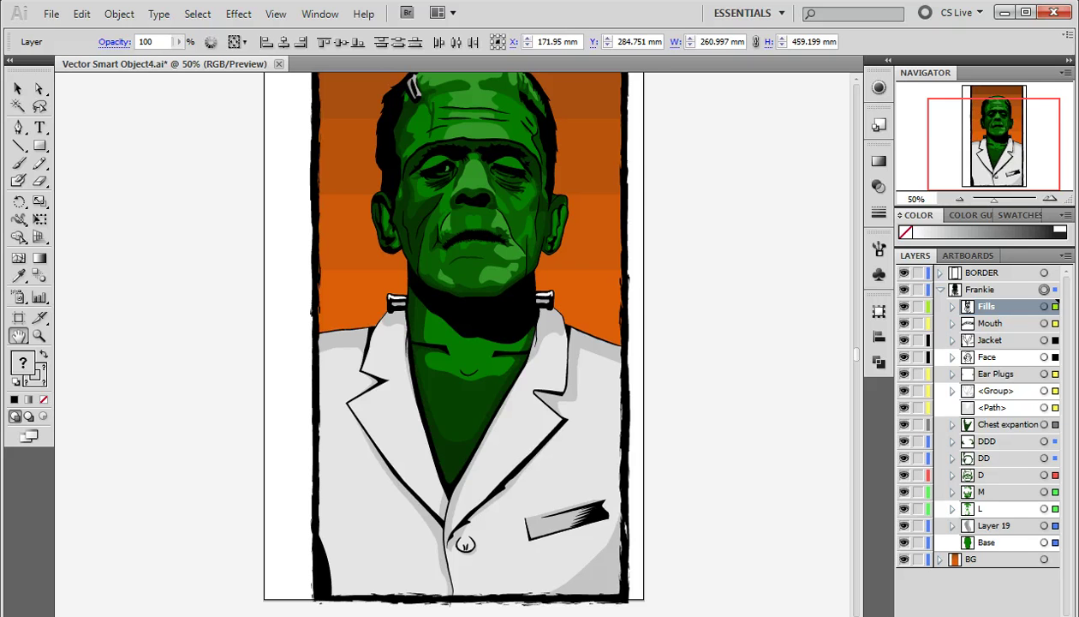
Check the wireframe outlines, then zoom in closely on Frankie's face and eyes
{"action": "key", "text": "ctrl+y"}
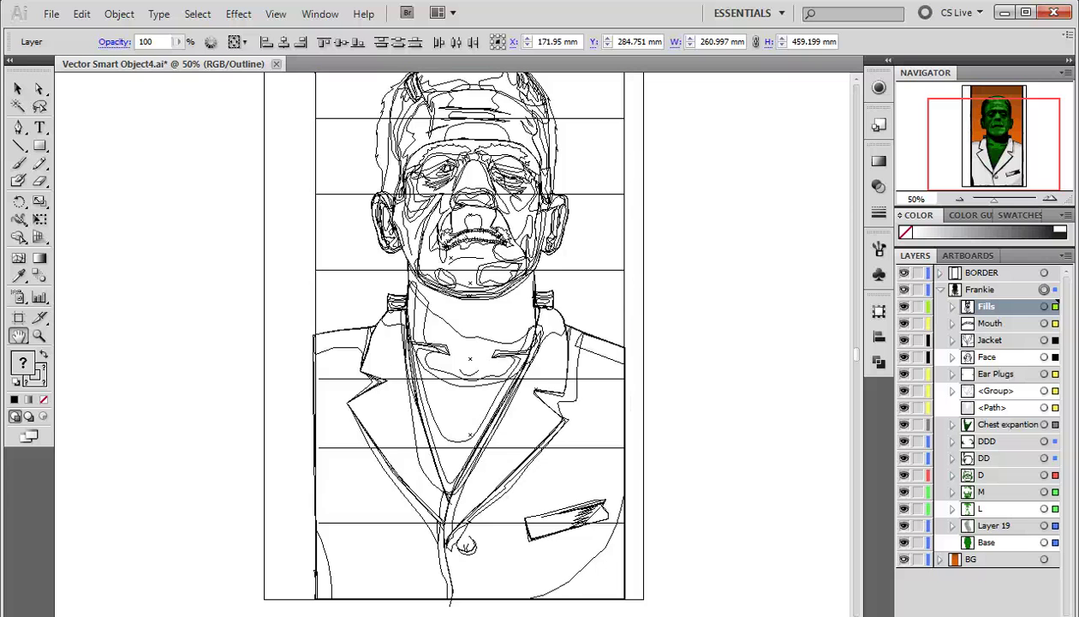
{"action": "key", "text": "ctrl+y"}
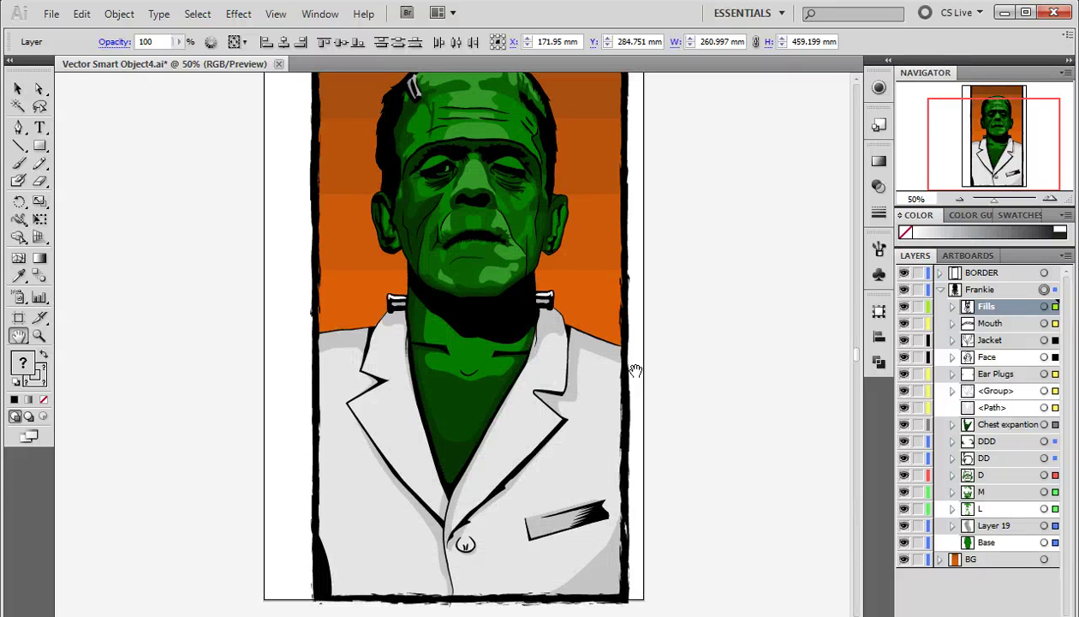
{"action": "left_click", "coordinate": [1049, 199]}
{"action": "left_click", "coordinate": [1050, 199]}
{"action": "left_click", "coordinate": [1050, 199]}
{"action": "left_click", "coordinate": [1049, 199]}
{"action": "left_click", "coordinate": [1049, 200]}
{"action": "left_click_drag", "start_coordinate": [994, 145], "coordinate": [990, 110]}
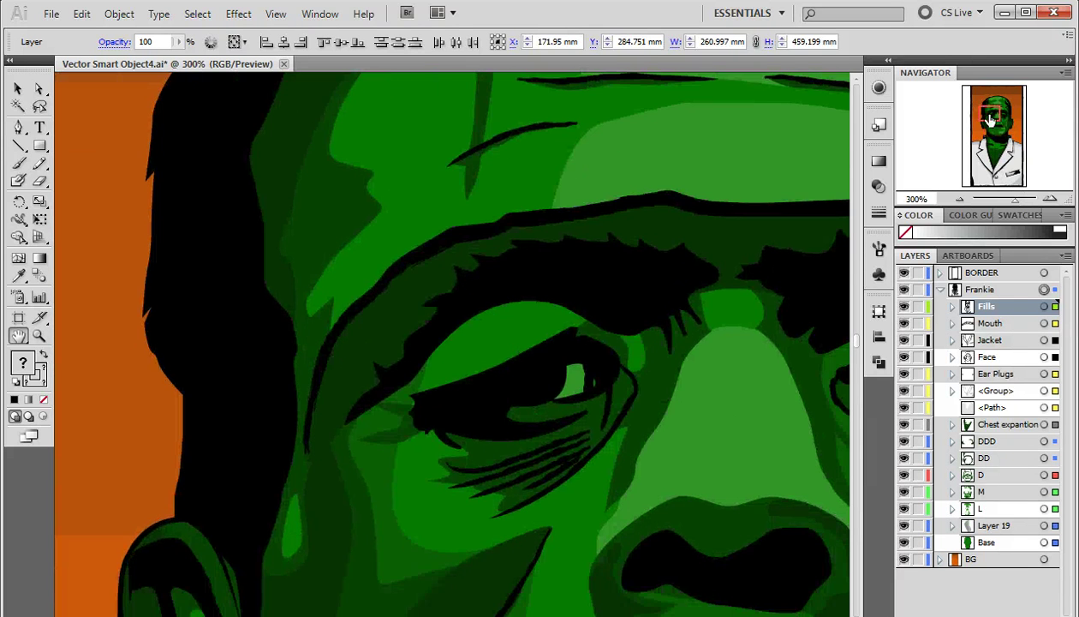
{"action": "left_click", "coordinate": [1049, 200]}
{"action": "left_click", "coordinate": [1049, 200]}
{"action": "left_click", "coordinate": [1049, 199]}
{"action": "left_click", "coordinate": [1050, 200]}
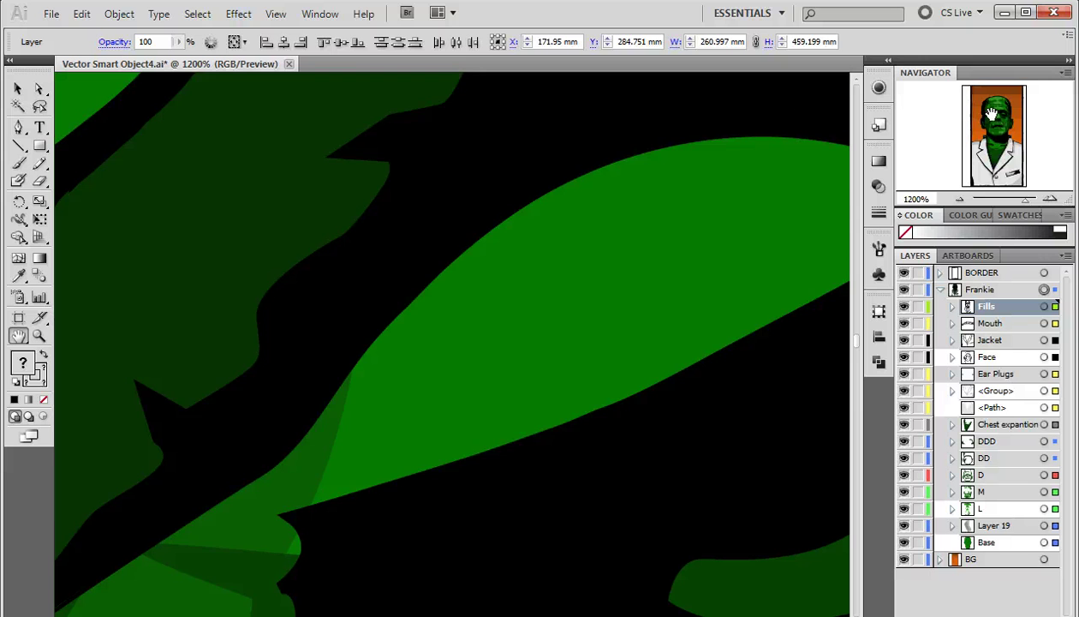
{"action": "left_click_drag", "start_coordinate": [976, 112], "coordinate": [994, 116]}
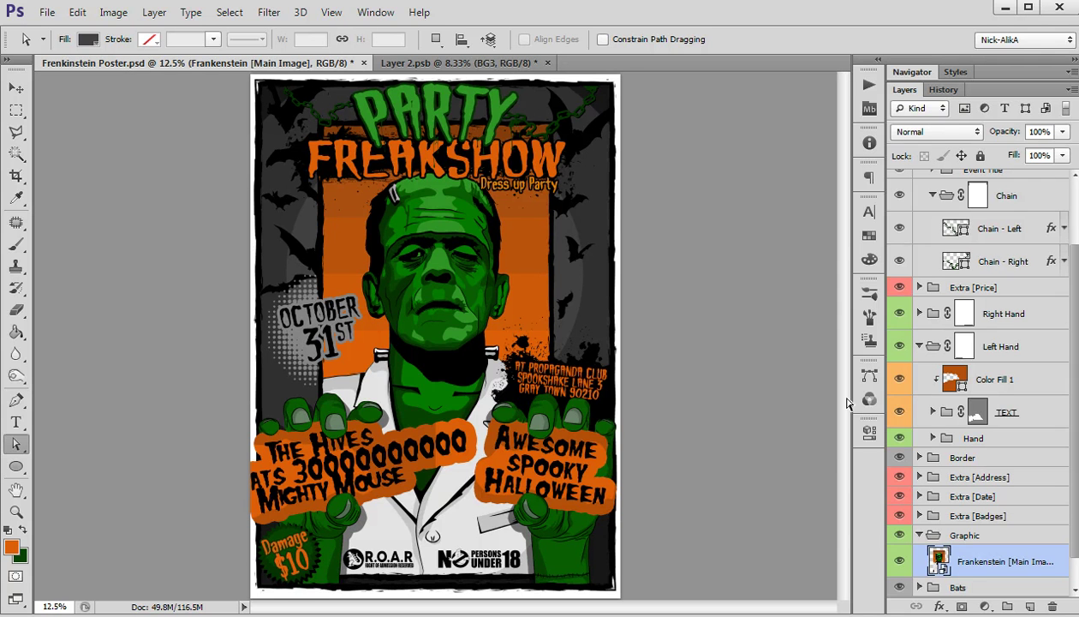
Preview the 1, 2 and 3 line sign texts, leaving only Alternative Font visible
{"action": "left_click", "coordinate": [933, 412]}
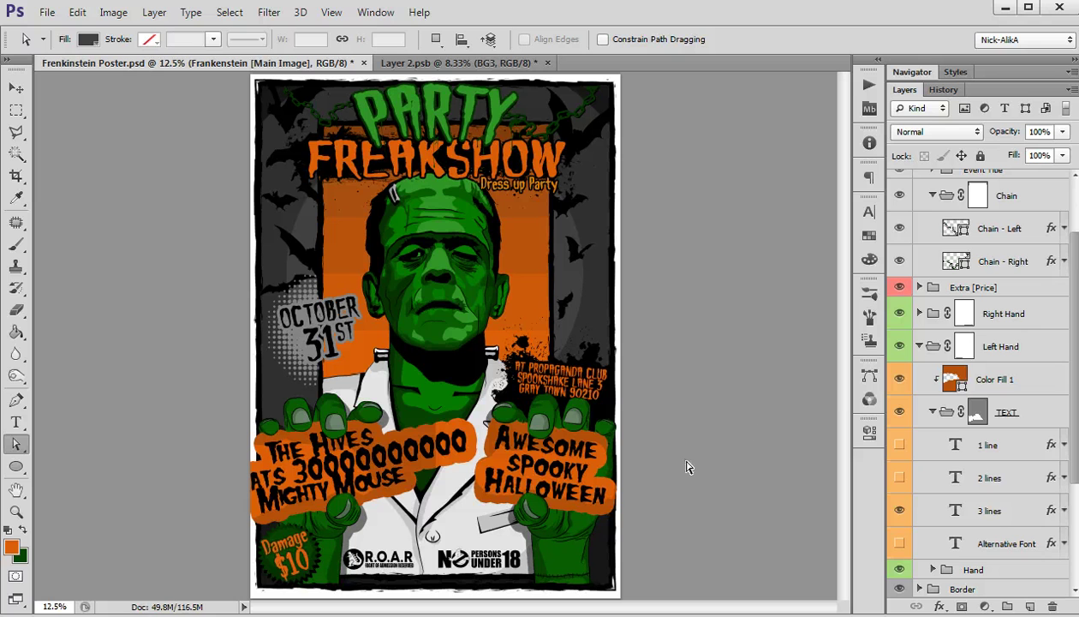
{"action": "left_click", "coordinate": [900, 511]}
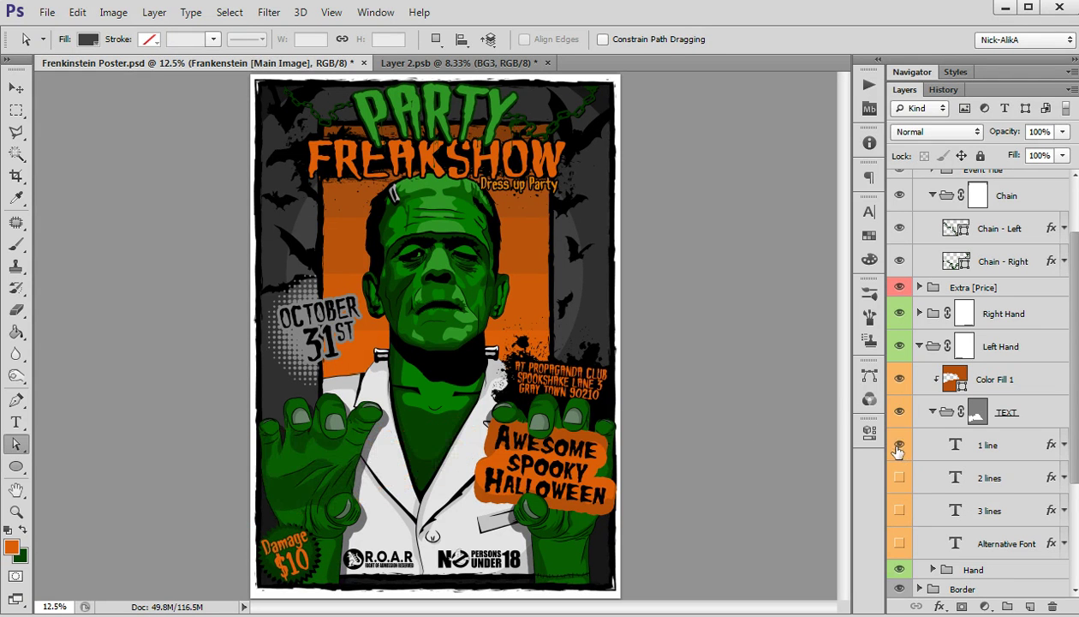
{"action": "left_click", "coordinate": [899, 447]}
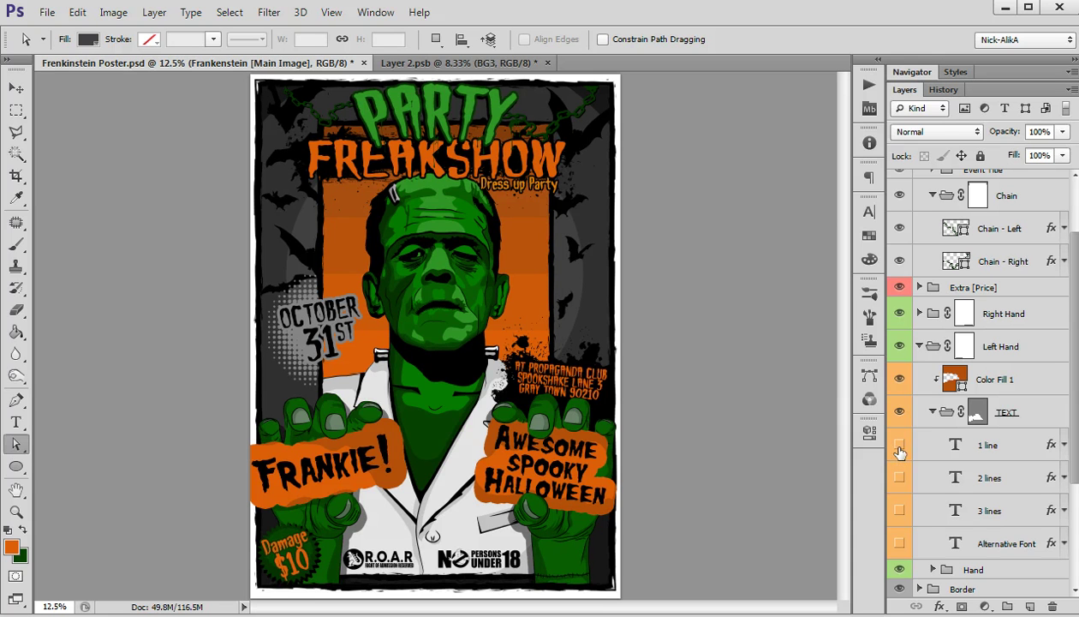
{"action": "left_click", "coordinate": [899, 446]}
{"action": "left_click", "coordinate": [899, 479]}
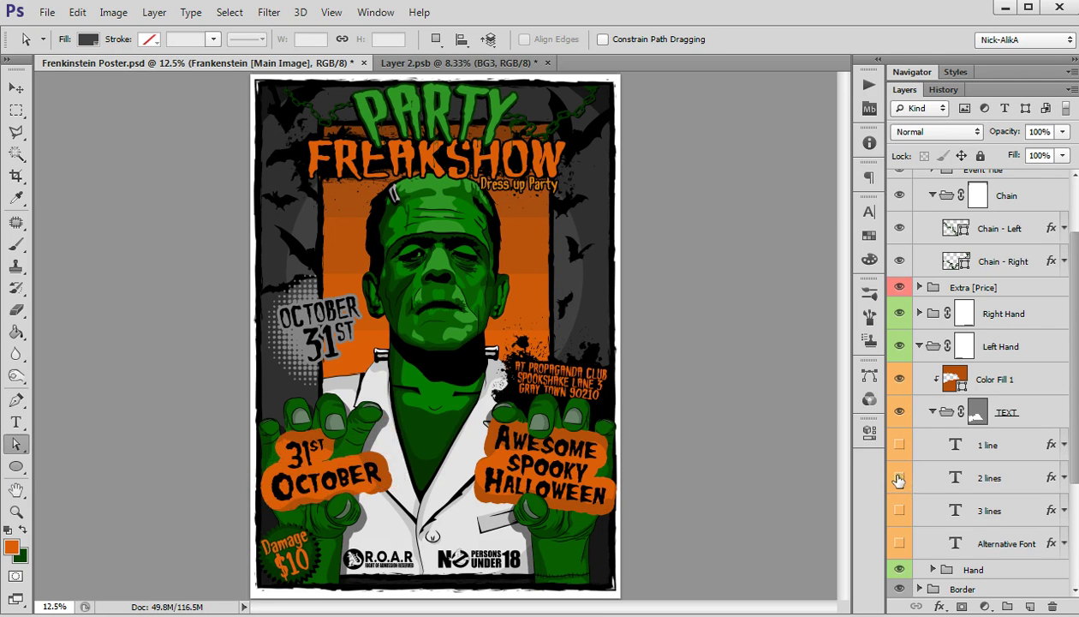
{"action": "left_click", "coordinate": [899, 478]}
{"action": "left_click", "coordinate": [900, 511]}
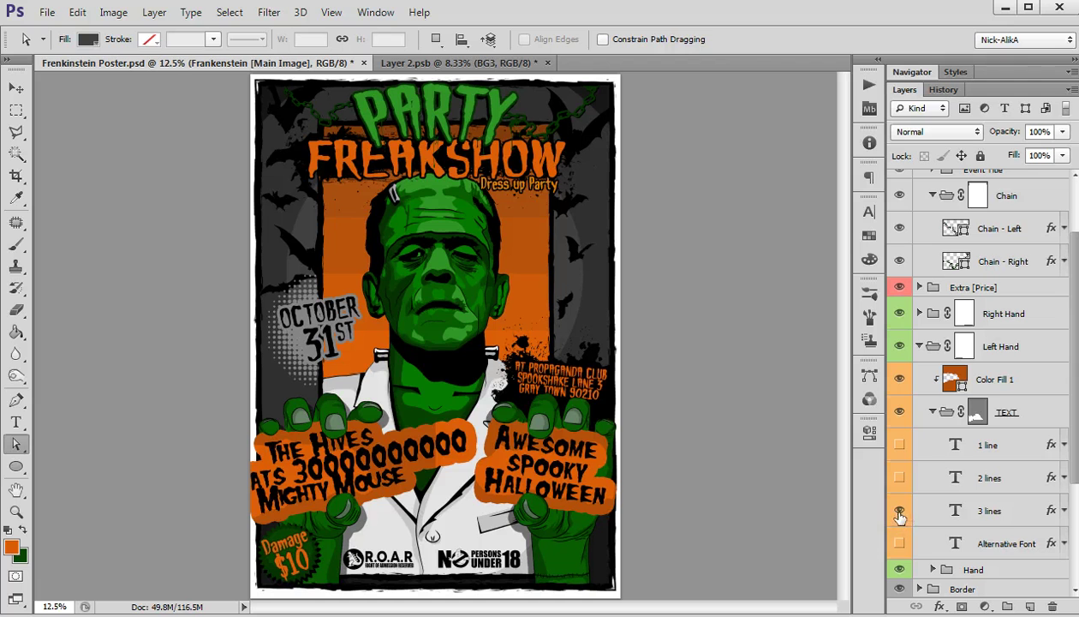
{"action": "left_click", "coordinate": [899, 514]}
{"action": "left_click", "coordinate": [899, 544]}
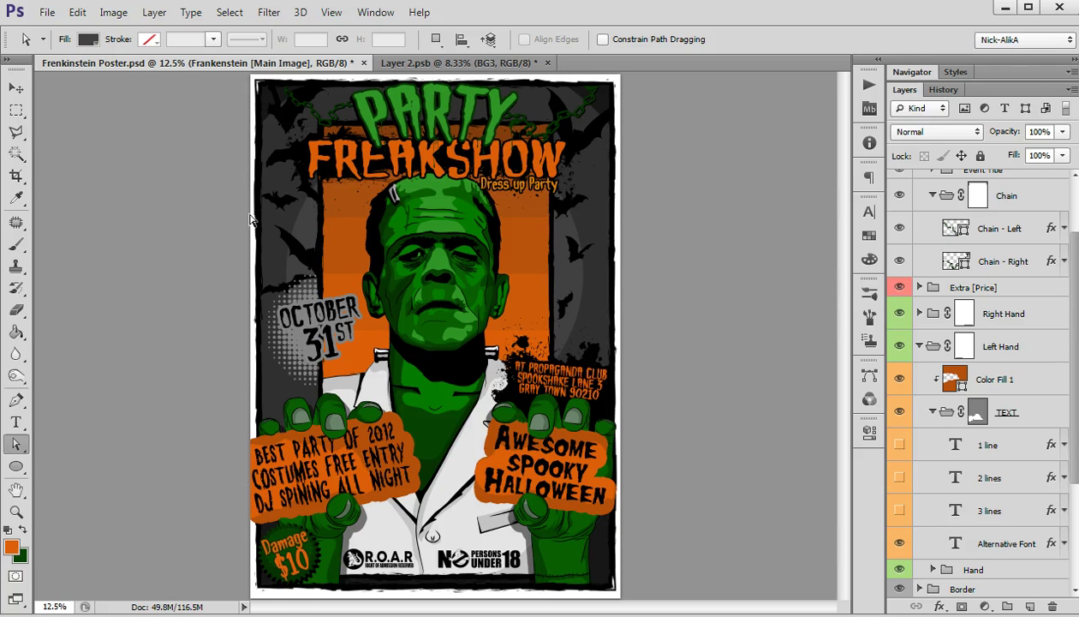
Enlarge the canvas by a relative 0.5 cm in width and height
{"action": "left_click", "coordinate": [112, 13]}
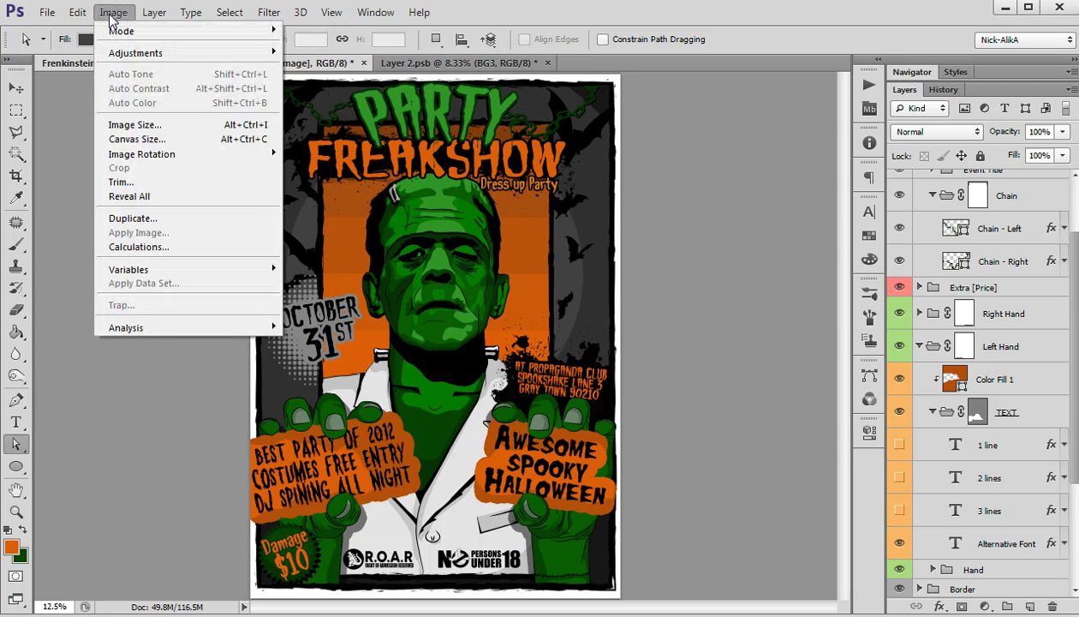
{"action": "left_click", "coordinate": [137, 140]}
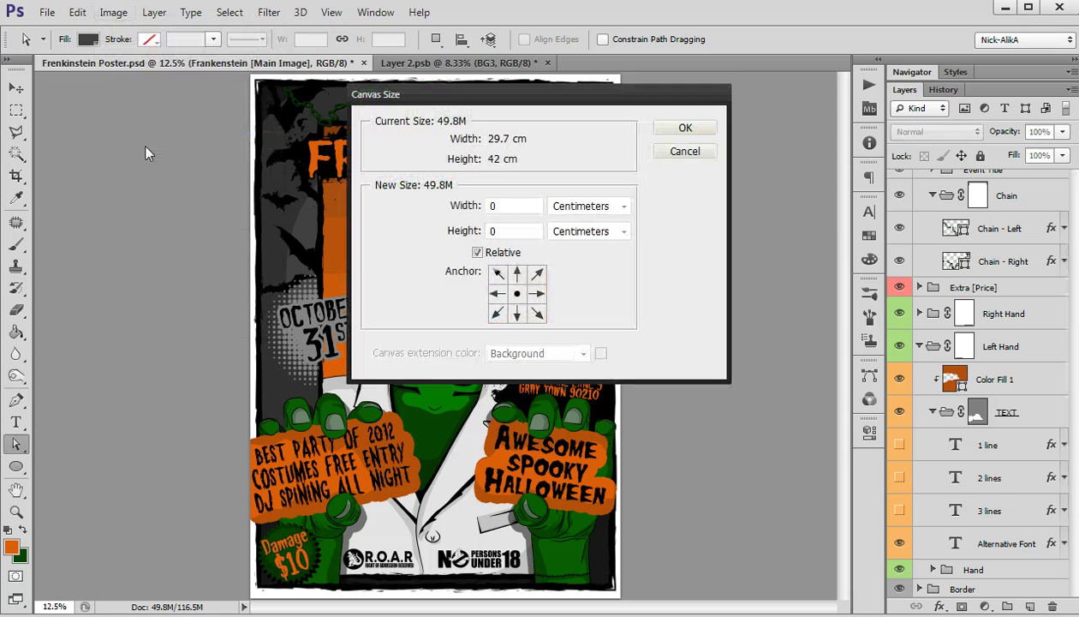
{"action": "left_click", "coordinate": [507, 206]}
{"action": "type", "text": "."}
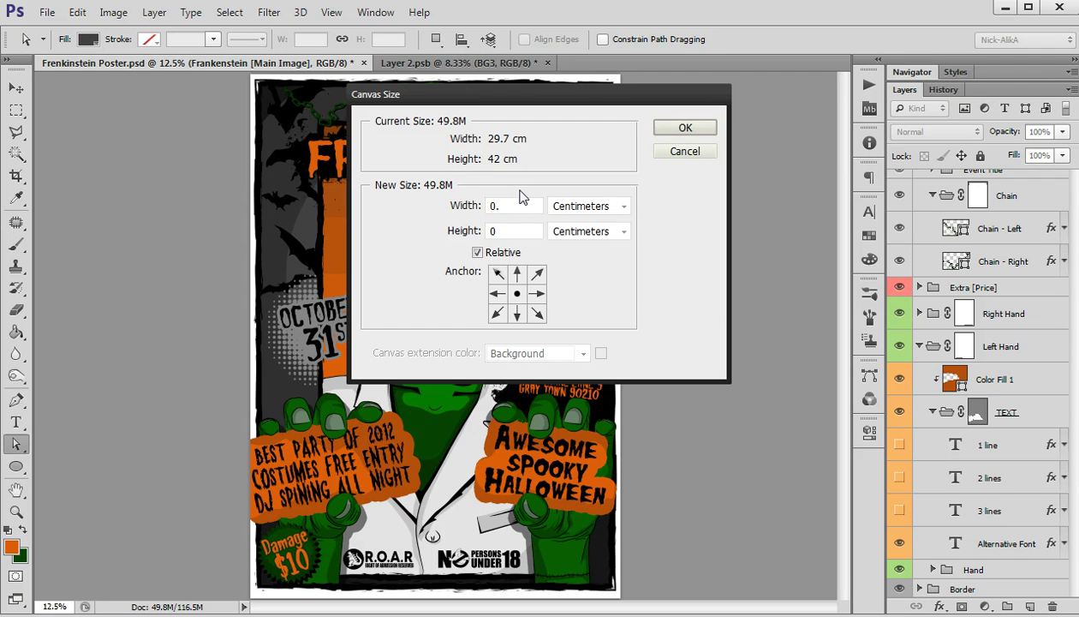
{"action": "type", "text": "5"}
{"action": "key", "text": "Tab"}
{"action": "type", "text": "0."}
{"action": "type", "text": "5"}
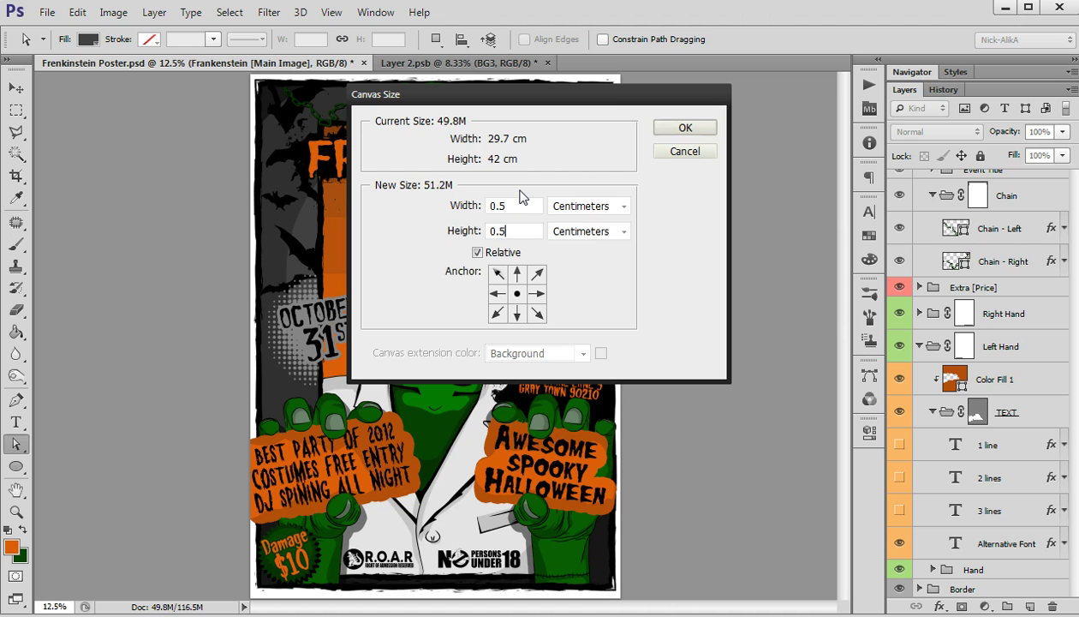
{"action": "left_click", "coordinate": [685, 128]}
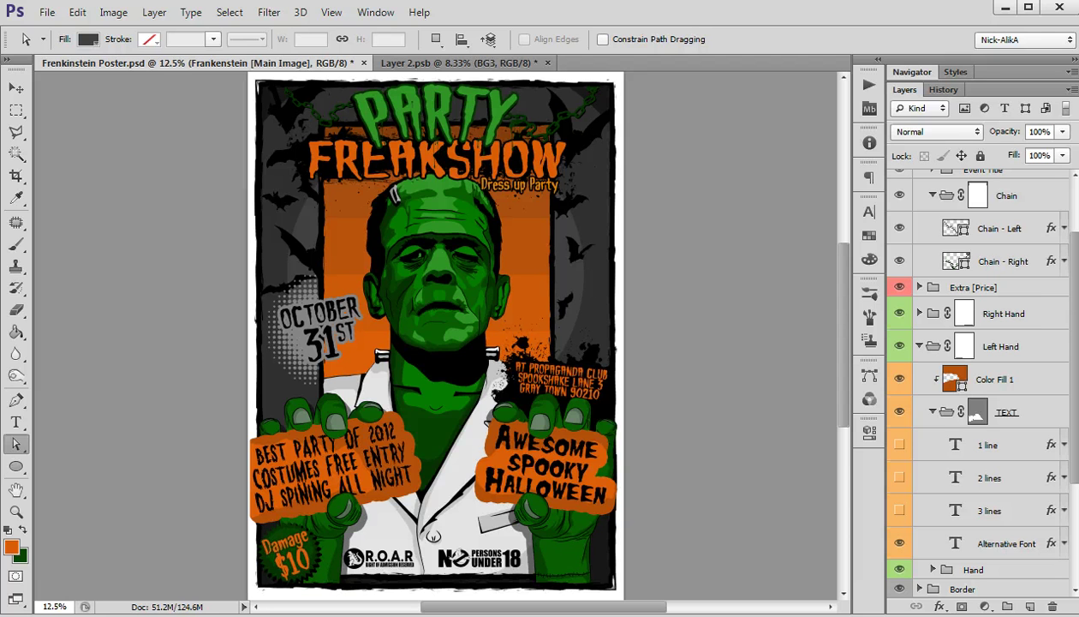
Enlarge the canvas by a further 2 cm in width and height
{"action": "left_click", "coordinate": [46, 380]}
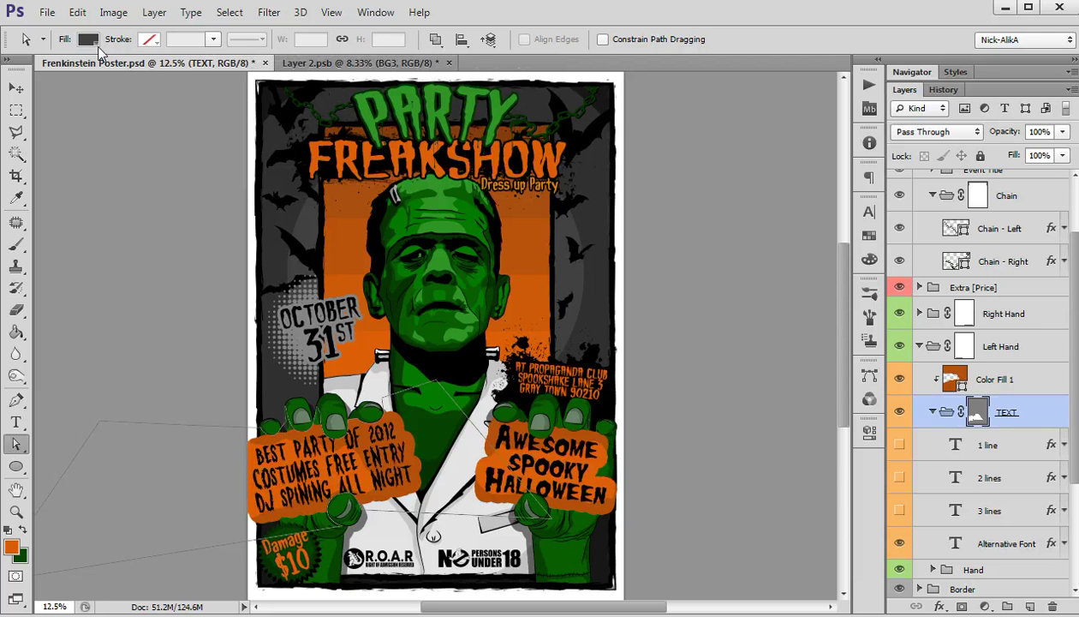
{"action": "left_click", "coordinate": [113, 12]}
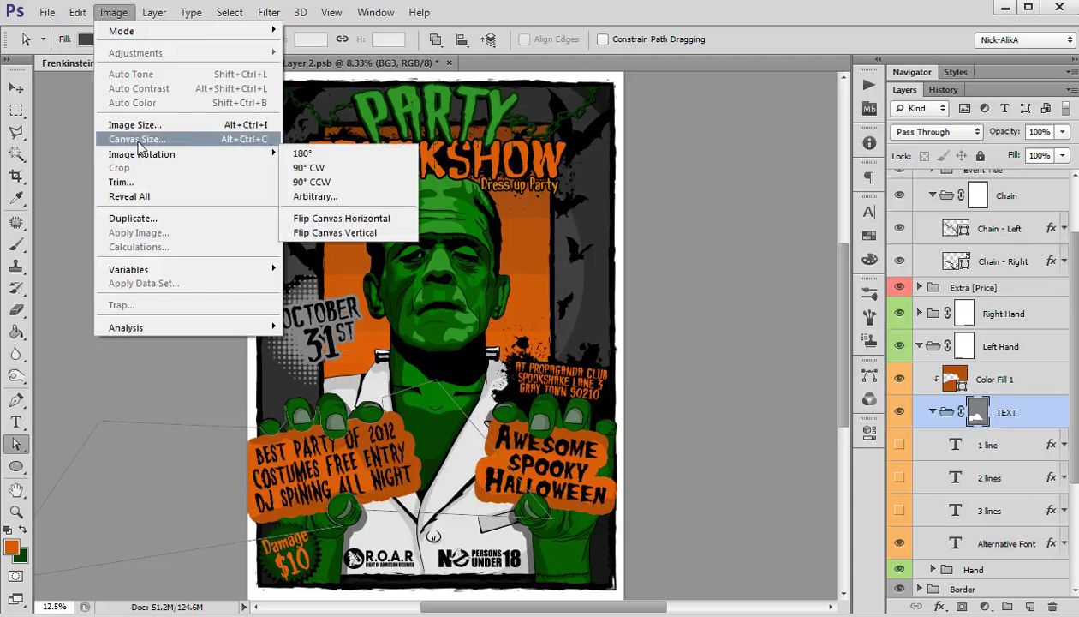
{"action": "left_click", "coordinate": [137, 138]}
{"action": "double_click", "coordinate": [503, 206]}
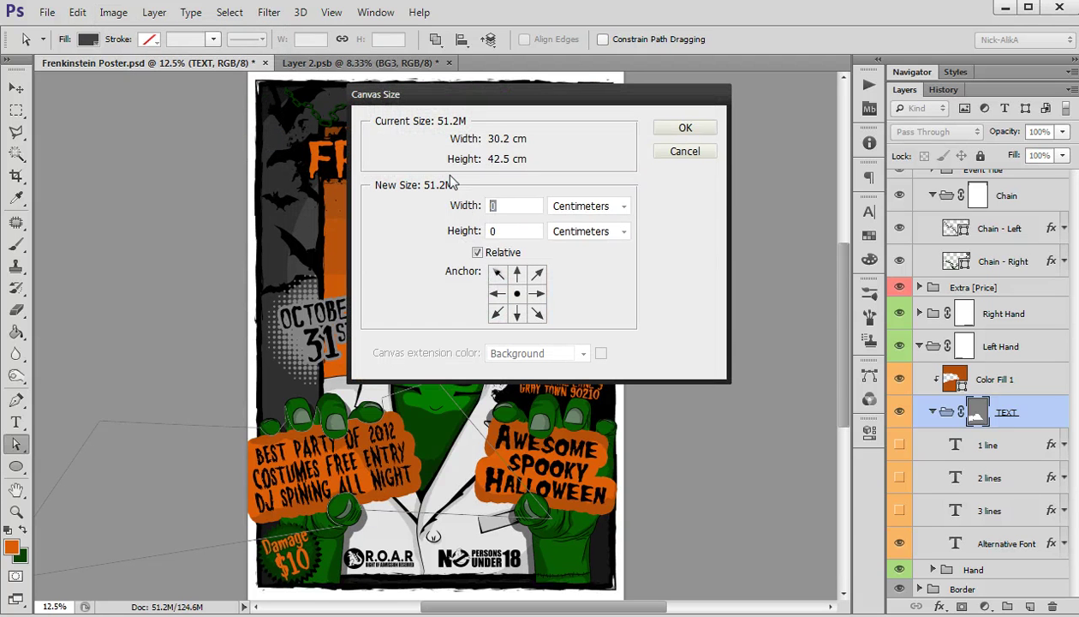
{"action": "type", "text": "23"}
{"action": "key", "text": "Tab"}
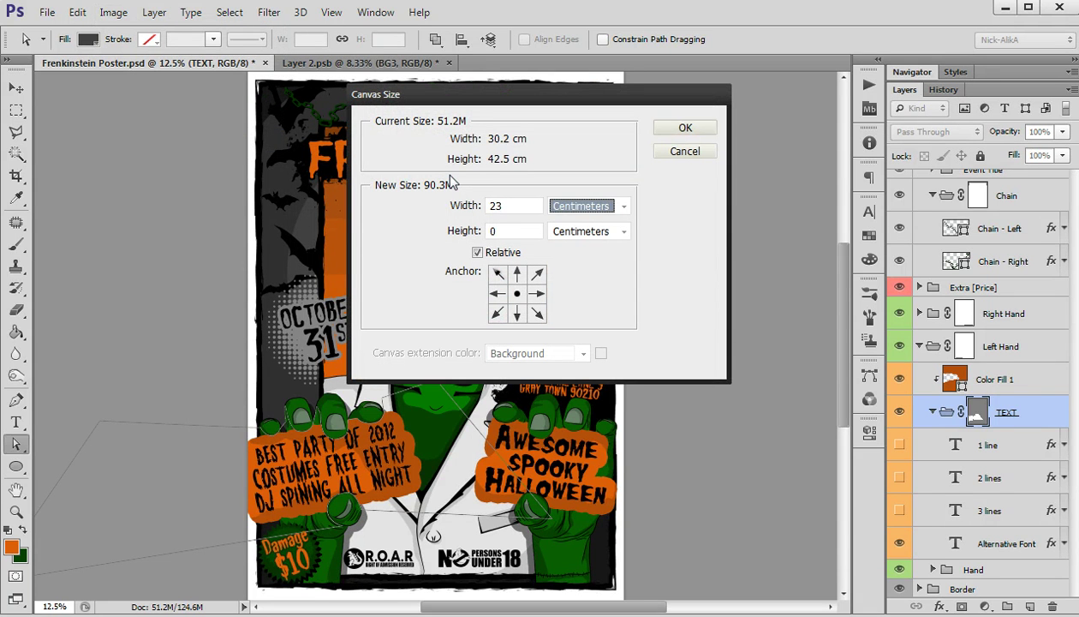
{"action": "key", "text": "shift+Tab"}
{"action": "type", "text": "2"}
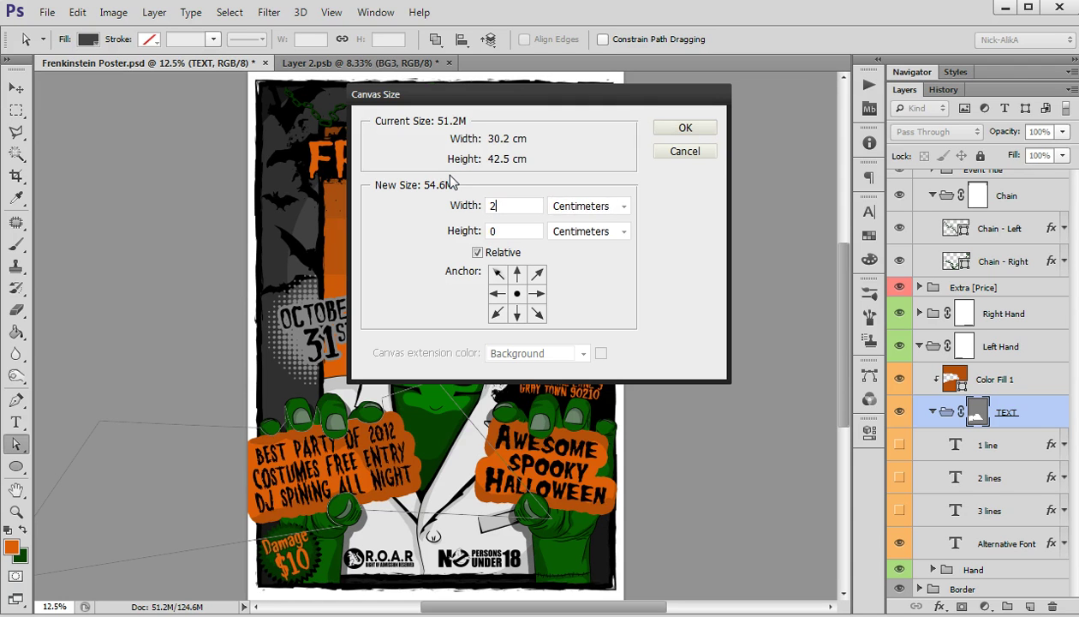
{"action": "key", "text": "Tab"}
{"action": "key", "text": "Tab"}
{"action": "type", "text": "2"}
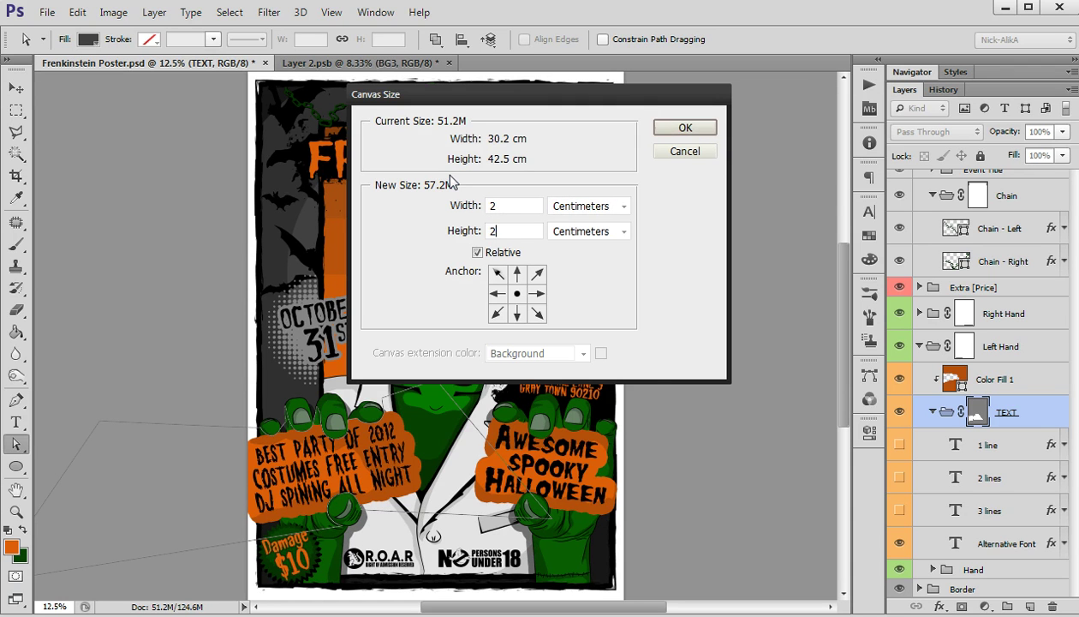
{"action": "left_click", "coordinate": [681, 131]}
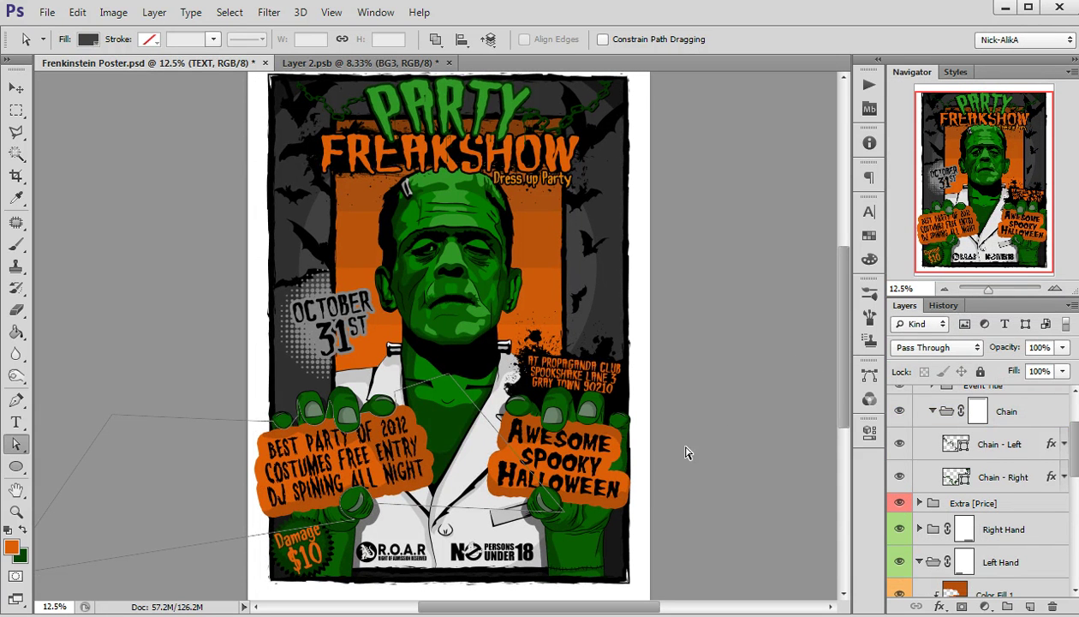
{"action": "left_click", "coordinate": [942, 587]}
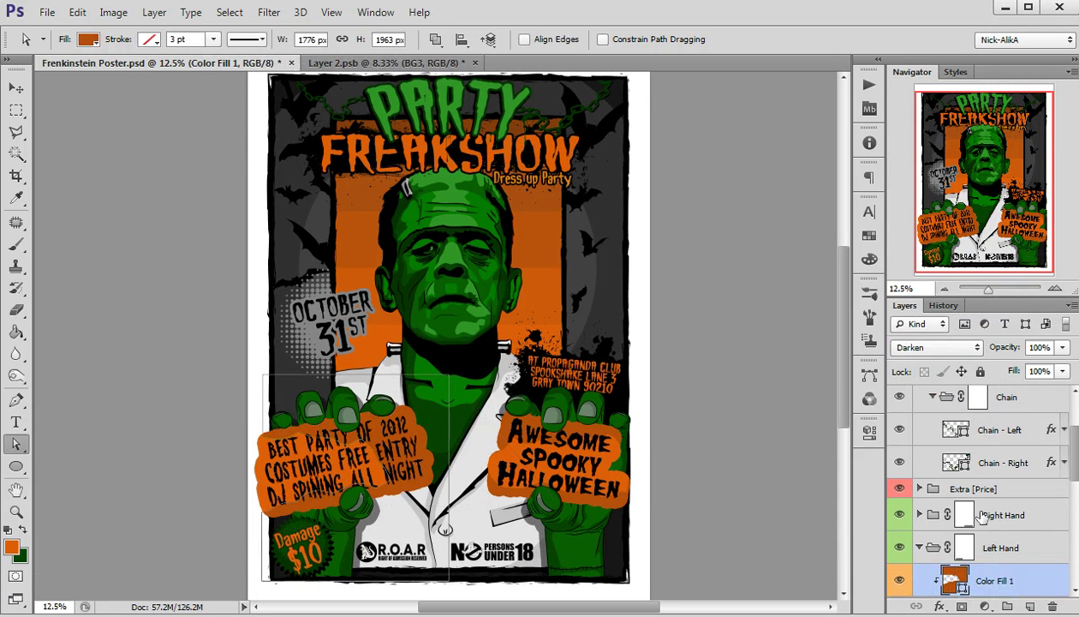
{"action": "left_click", "coordinate": [983, 514]}
{"action": "left_click", "coordinate": [973, 488]}
{"action": "left_click", "coordinate": [944, 289]}
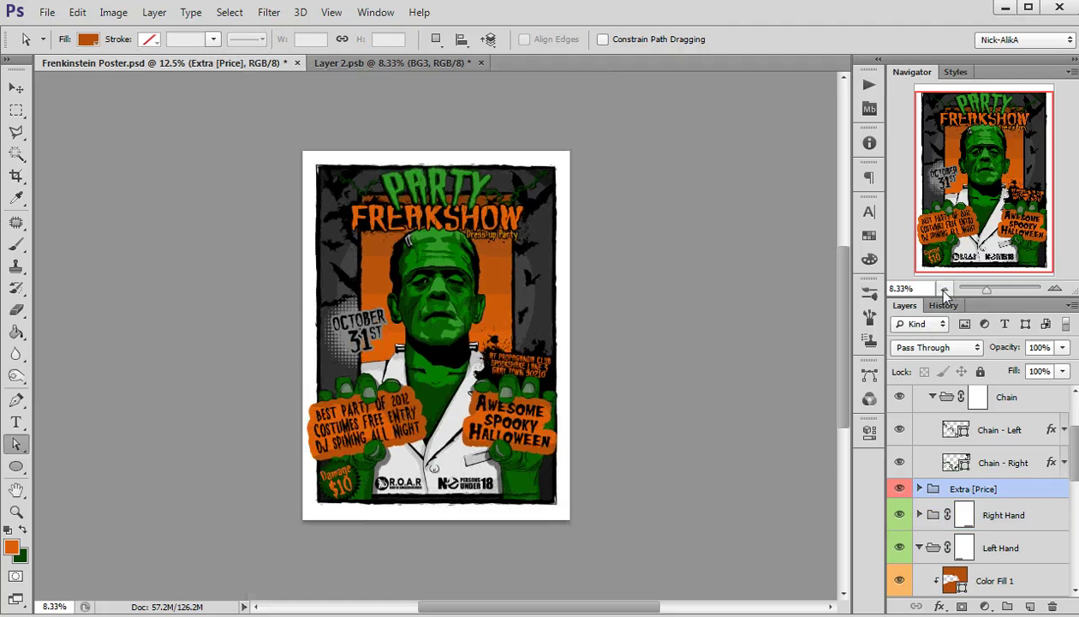